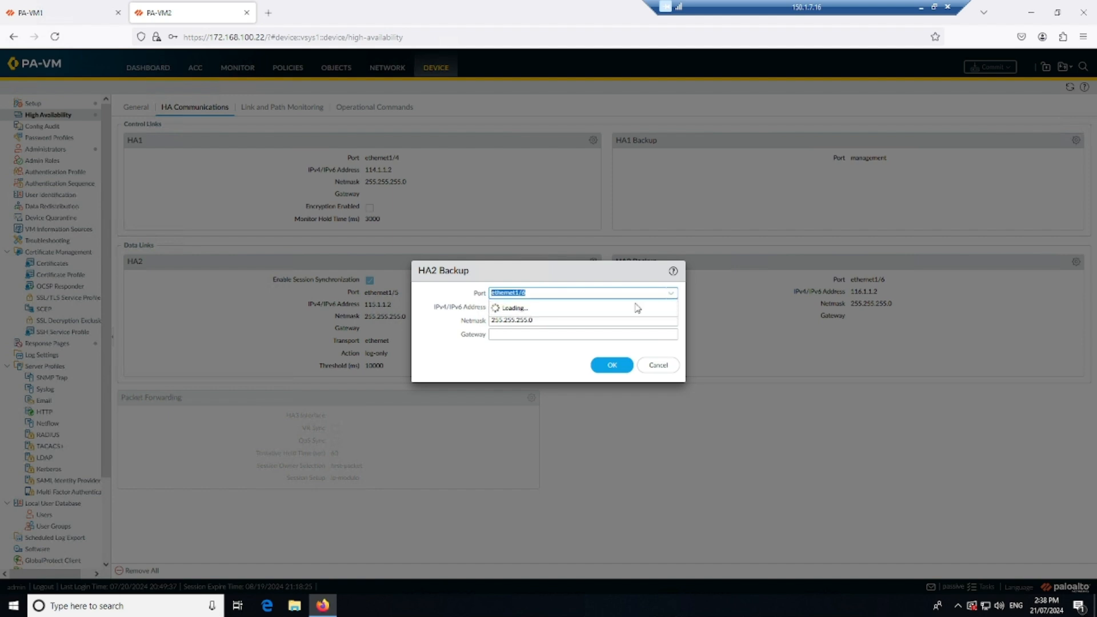
# Remove the HA2 Backup link on PA-VM2 by setting its port to None and clearing its IP address and netmask.
pyautogui.click(585, 308)
pyautogui.tripleClick(491, 306)
pyautogui.press('BackSpace')
pyautogui.moveTo(588, 320); pyautogui.dragTo(473, 320)
pyautogui.press('BackSpace')
pyautogui.click(611, 369)
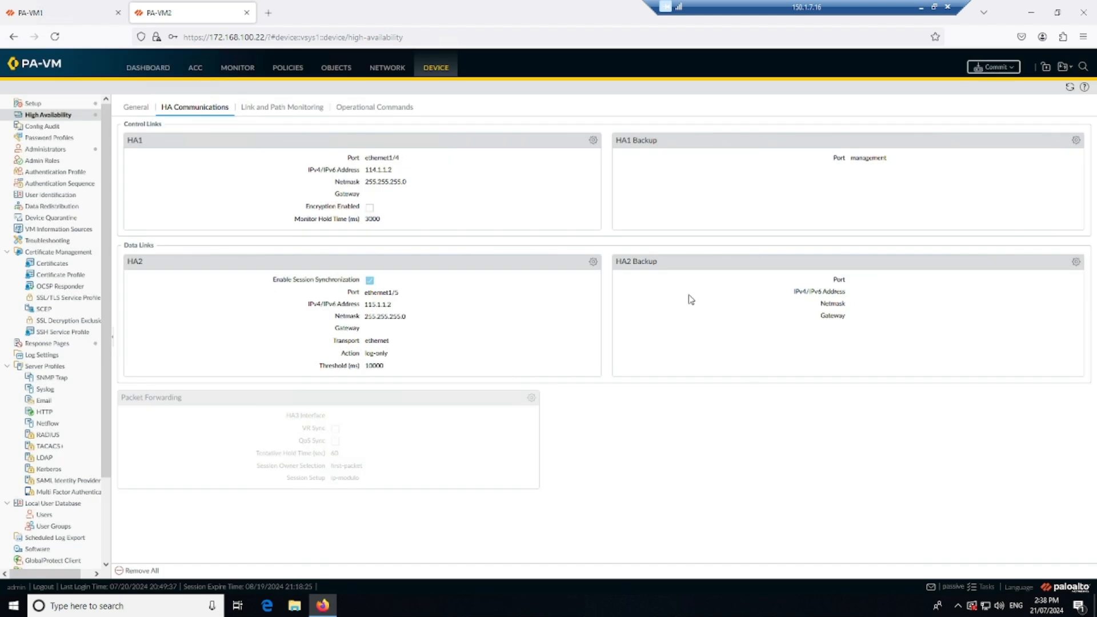
# Commit all pending changes on both PA-VM1 and PA-VM2.
pyautogui.click(64, 14)
pyautogui.click(994, 67)
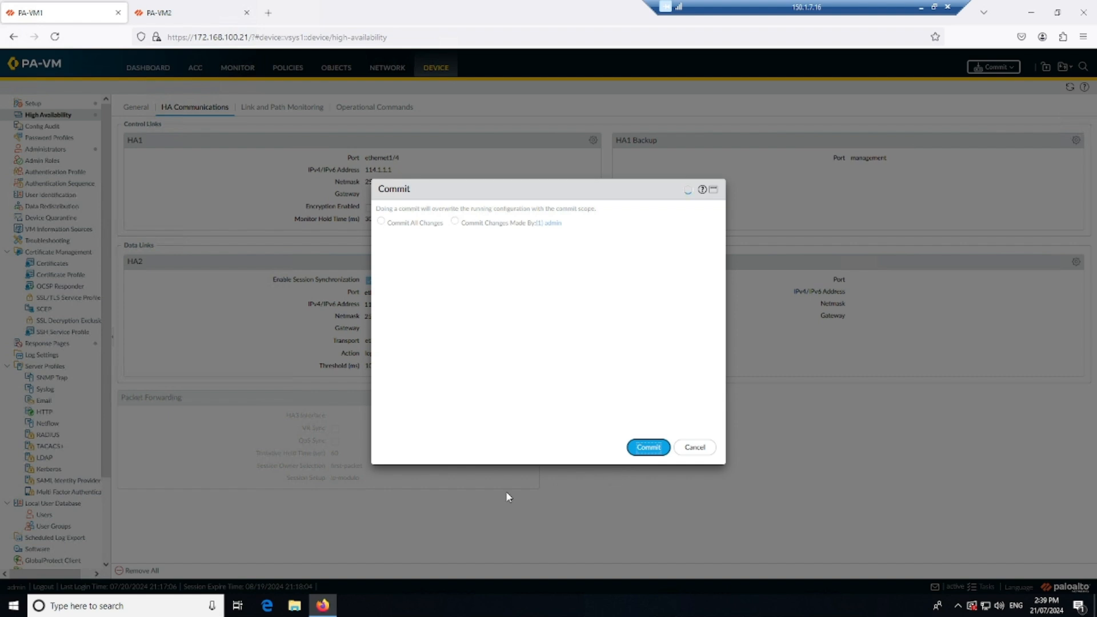
pyautogui.click(200, 16)
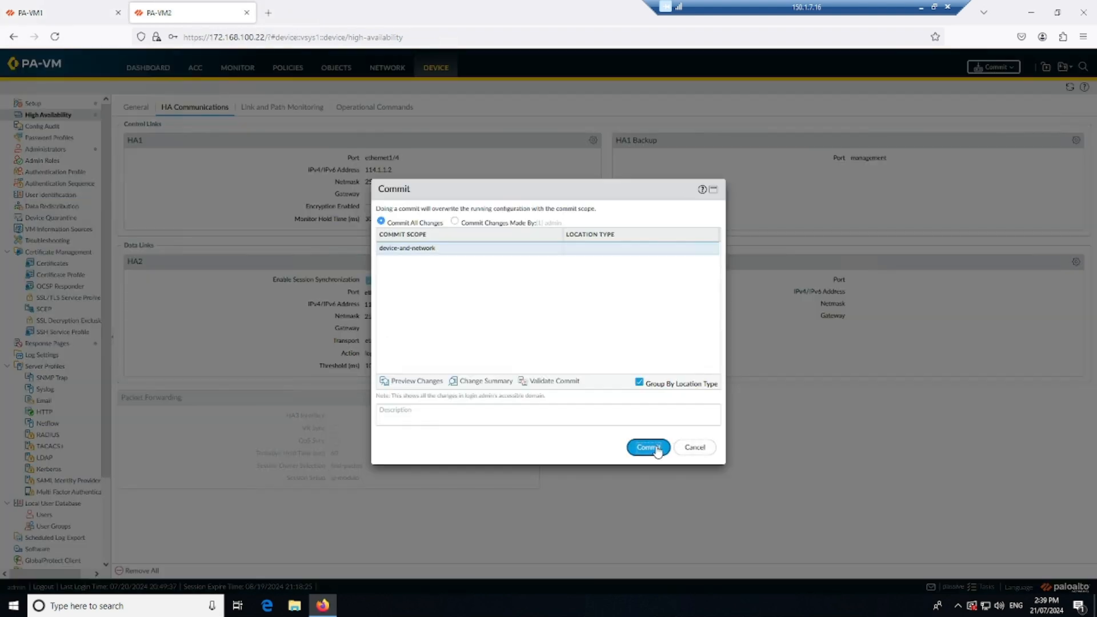
pyautogui.click(658, 450)
# On PA-VM1, dismiss the commit status, go to the dashboard and open the running commit job's details in Task Manager.
pyautogui.click(55, 7)
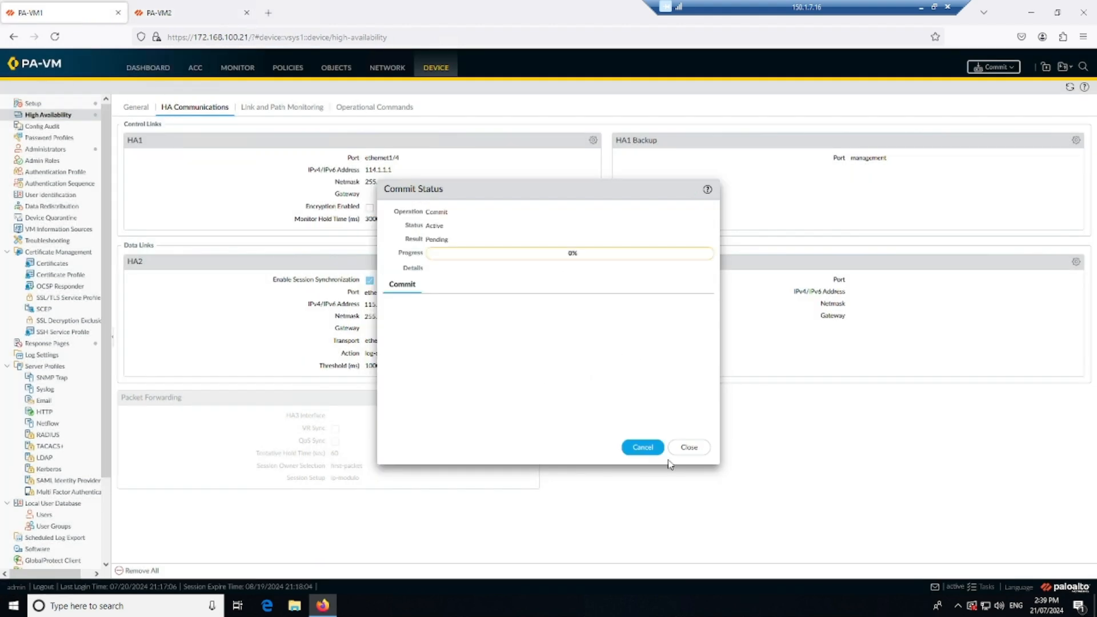
pyautogui.click(683, 448)
pyautogui.click(155, 75)
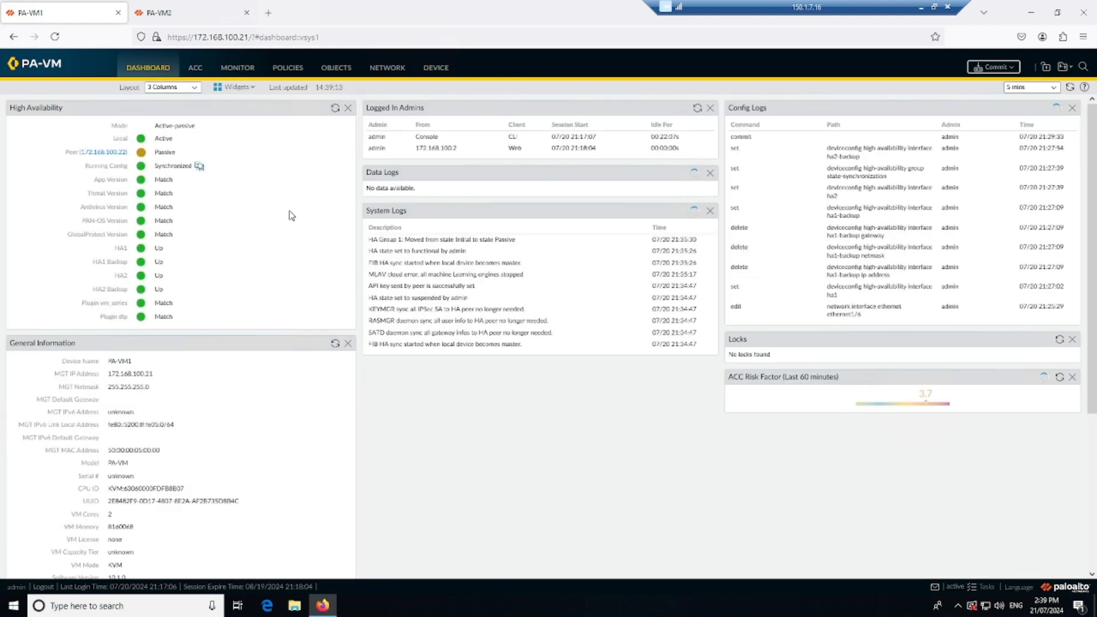
pyautogui.click(979, 588)
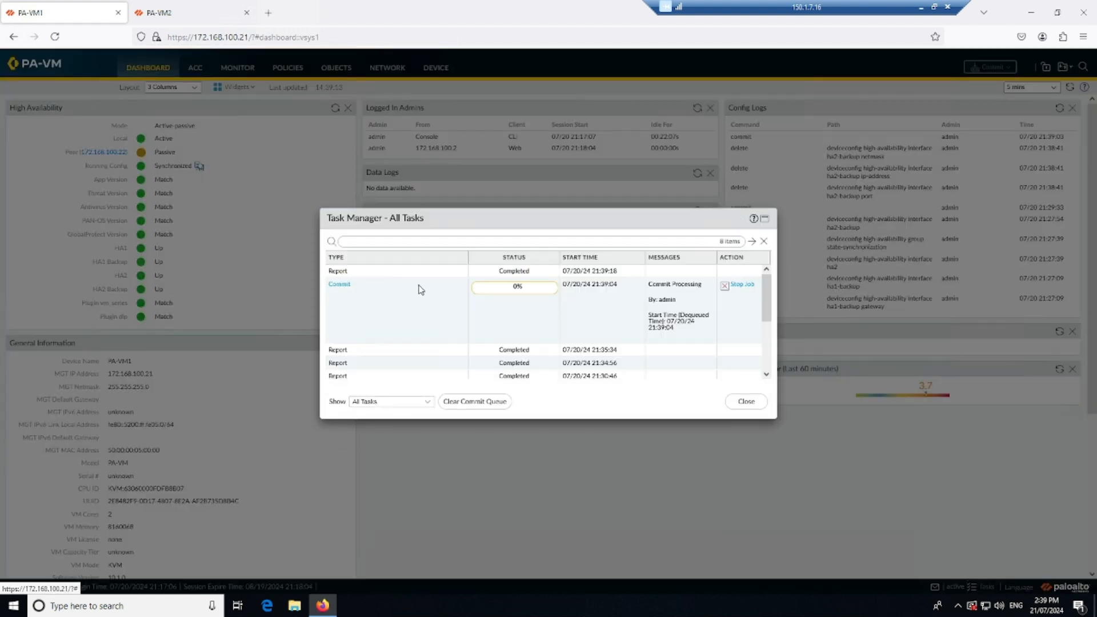
pyautogui.click(340, 285)
# On PA-VM2, dismiss the commit status, go to the dashboard and open the running commit job's details in Task Manager.
pyautogui.click(166, 8)
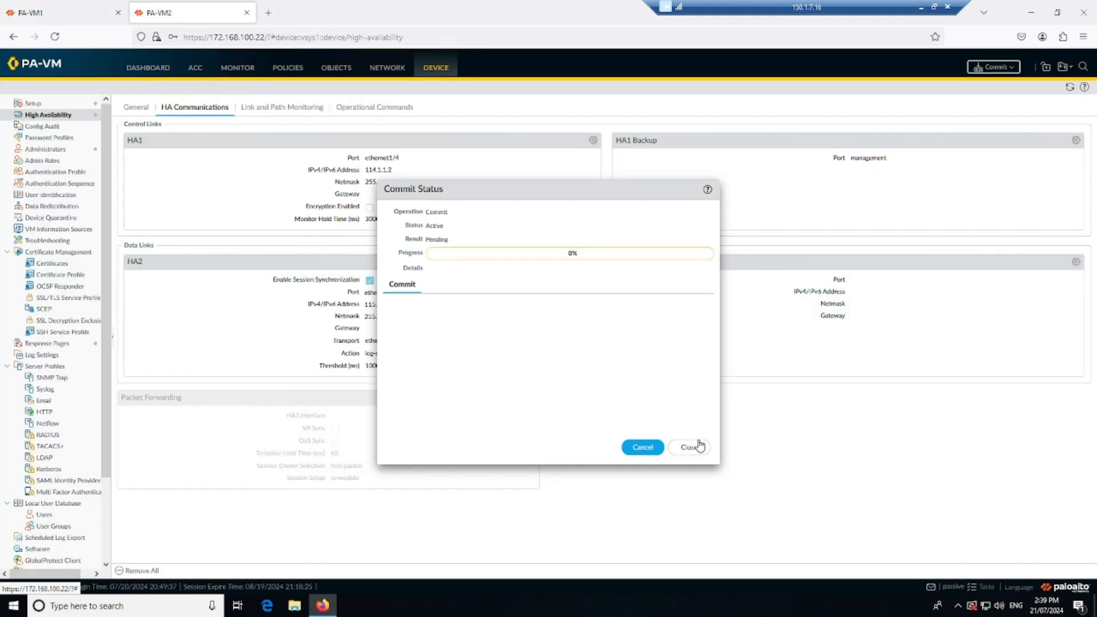
pyautogui.click(691, 446)
pyautogui.click(150, 69)
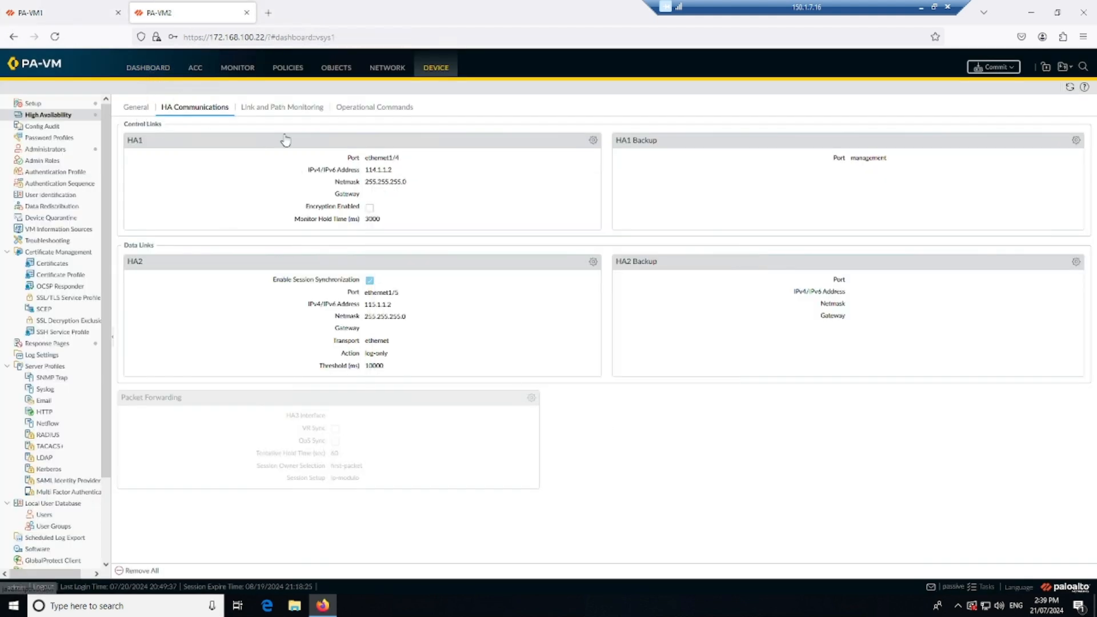
pyautogui.click(980, 588)
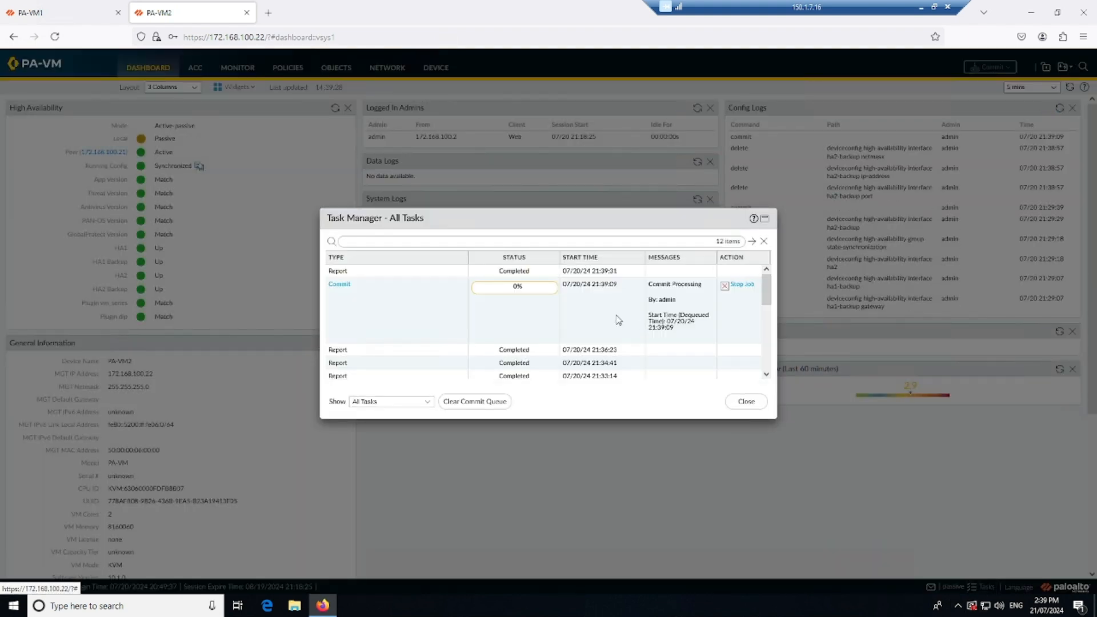
pyautogui.click(341, 286)
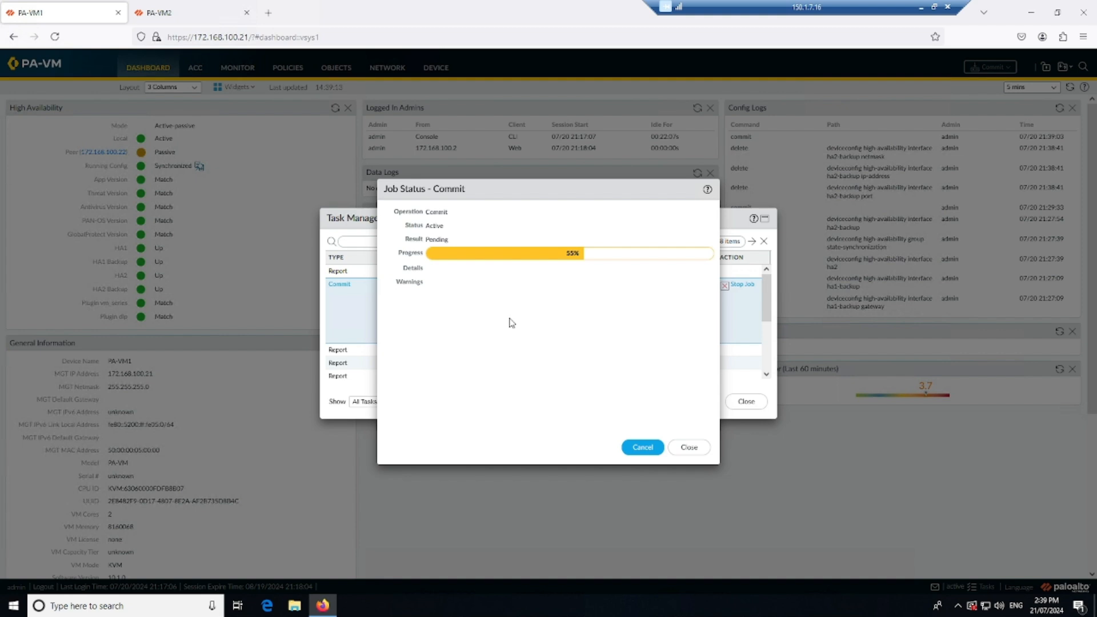
# Monitor the commit job progress on both firewalls, and close the job status and Task Manager windows on each.
pyautogui.click(195, 12)
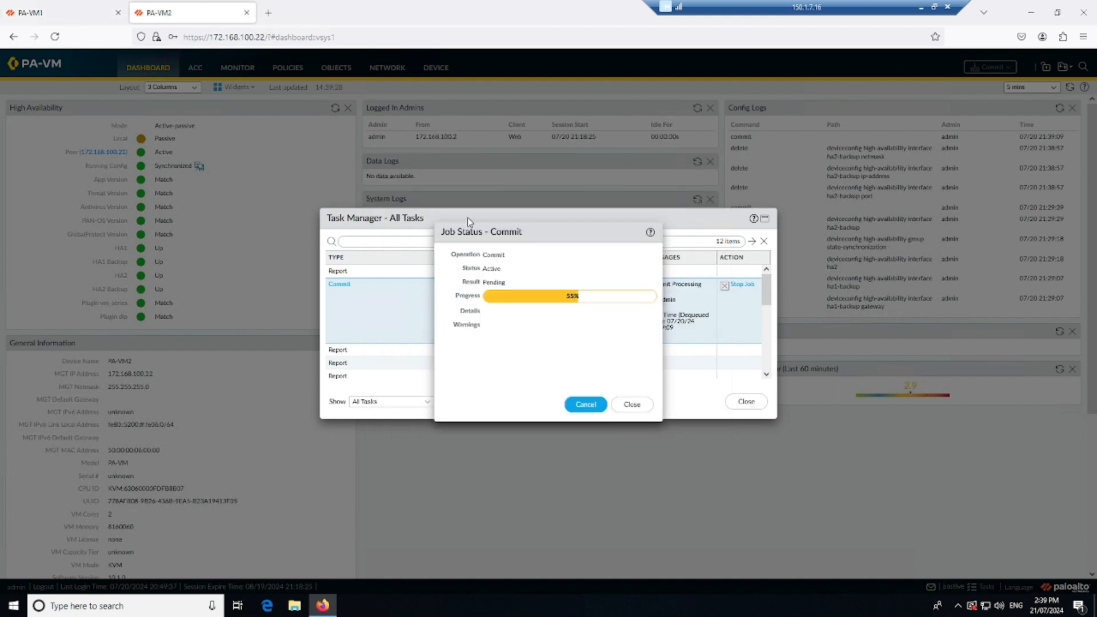
pyautogui.click(72, 11)
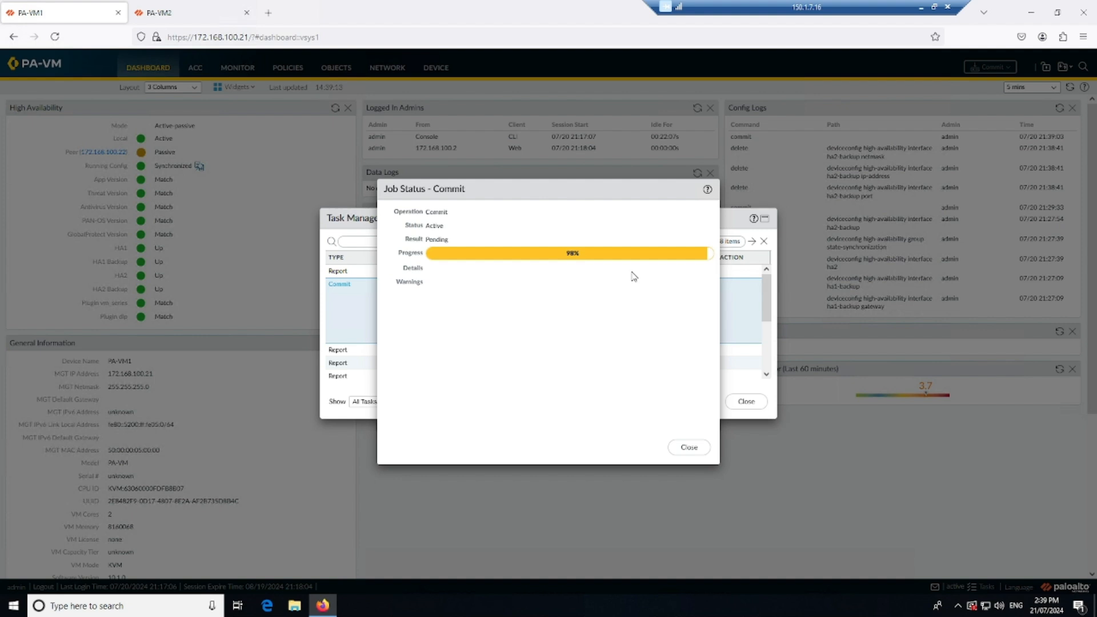
pyautogui.click(171, 10)
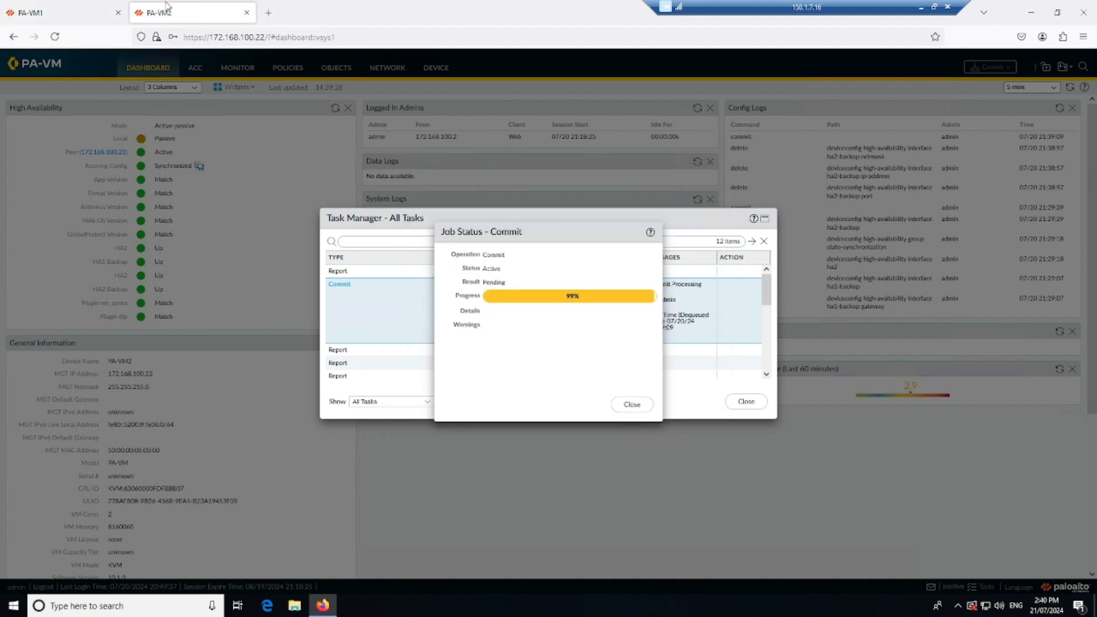
pyautogui.click(96, 11)
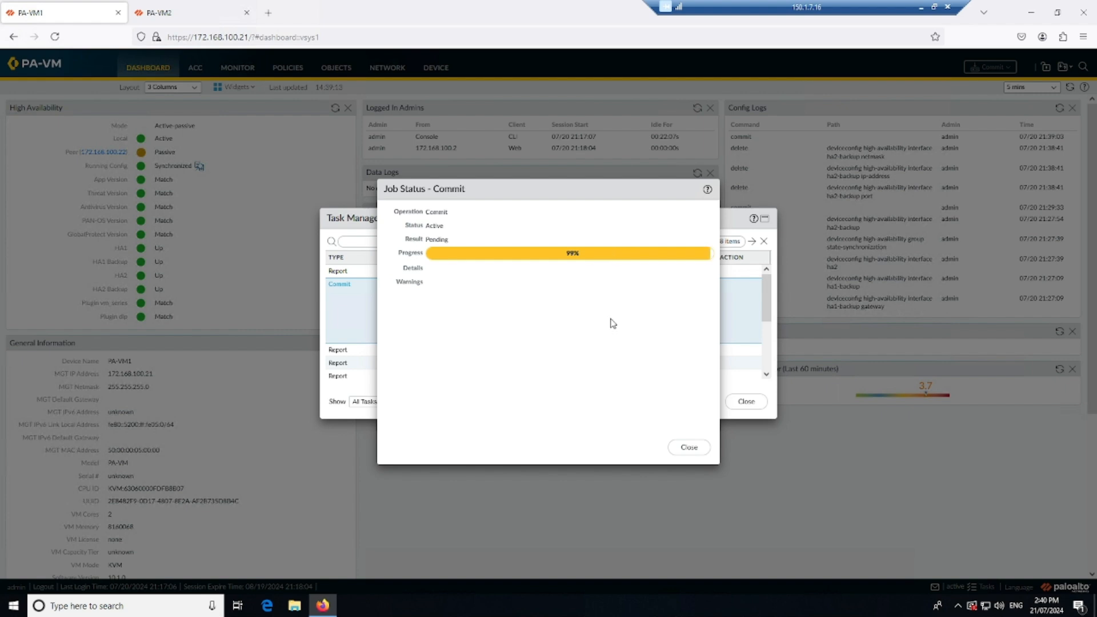
pyautogui.click(171, 12)
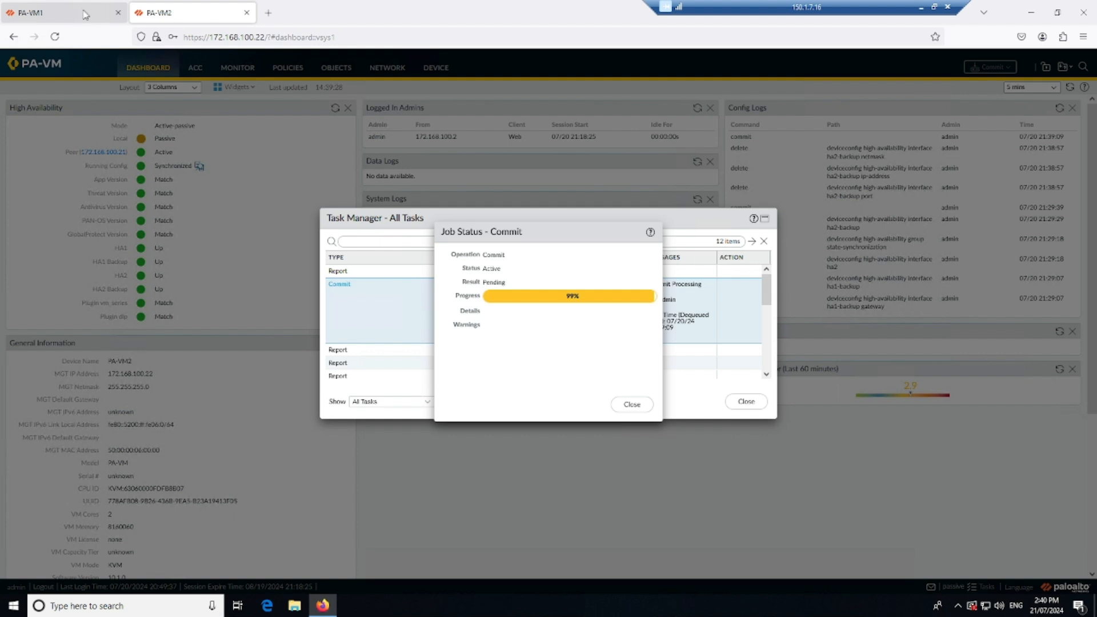
pyautogui.click(81, 9)
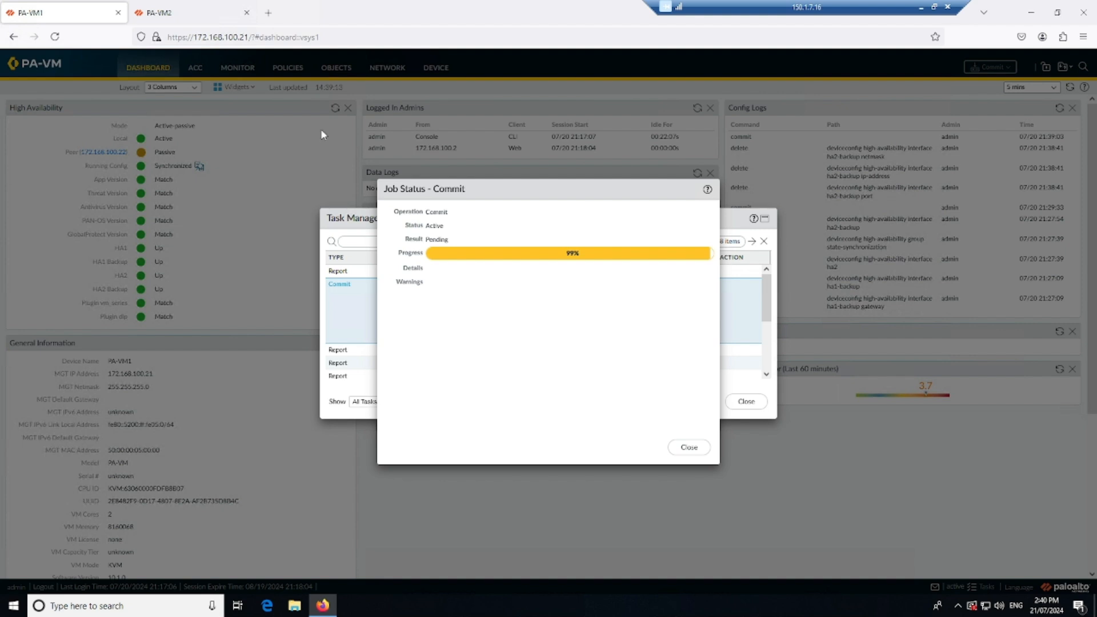
pyautogui.click(196, 15)
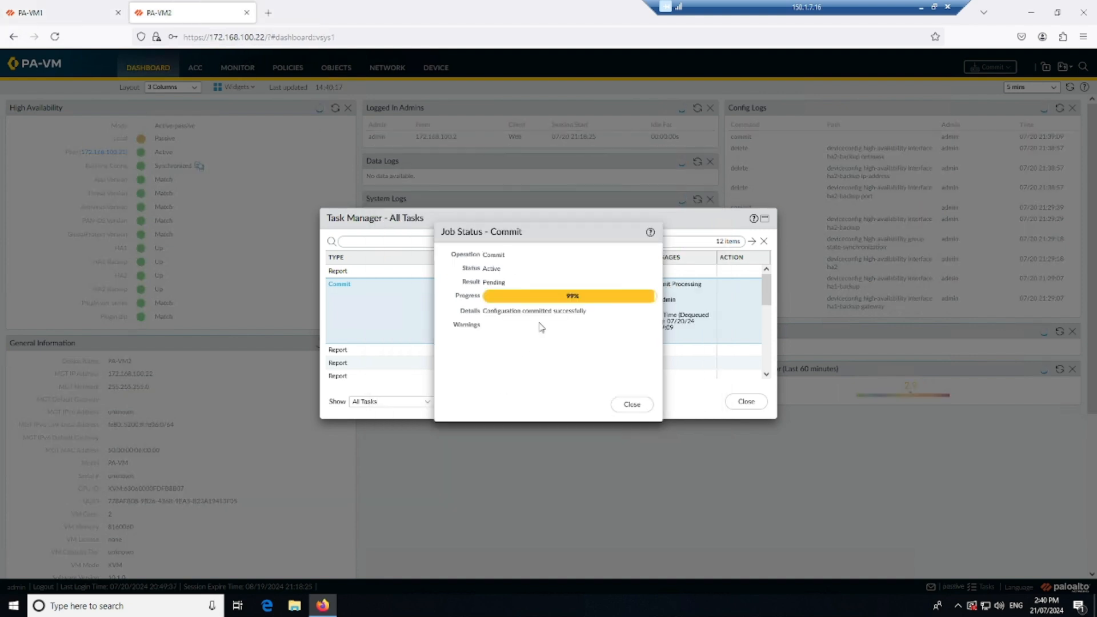
pyautogui.click(632, 404)
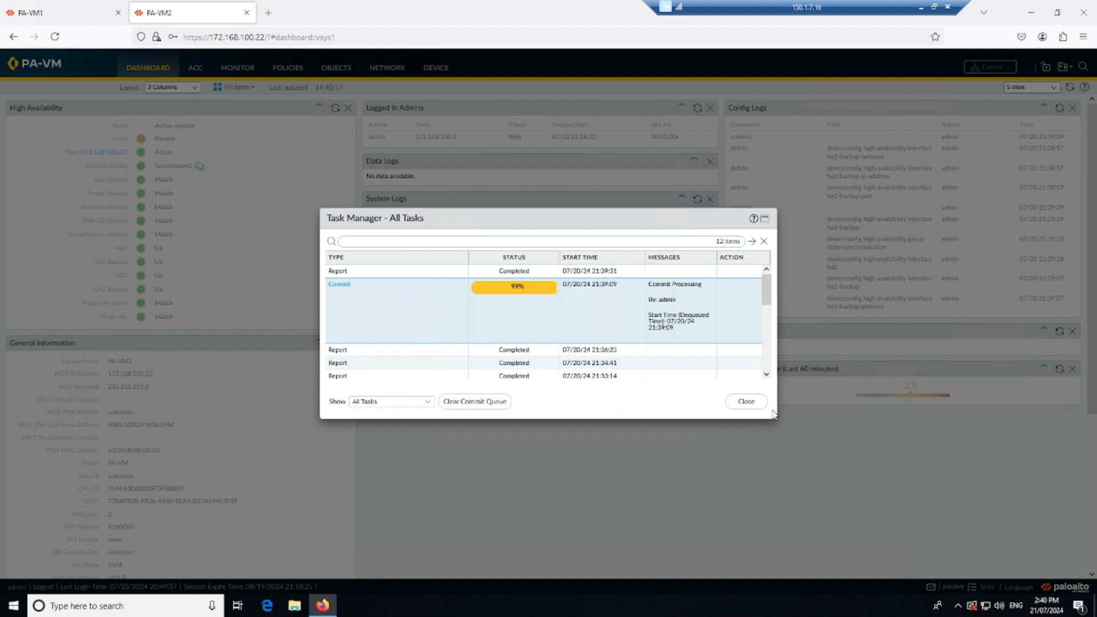
pyautogui.click(746, 401)
pyautogui.click(31, 13)
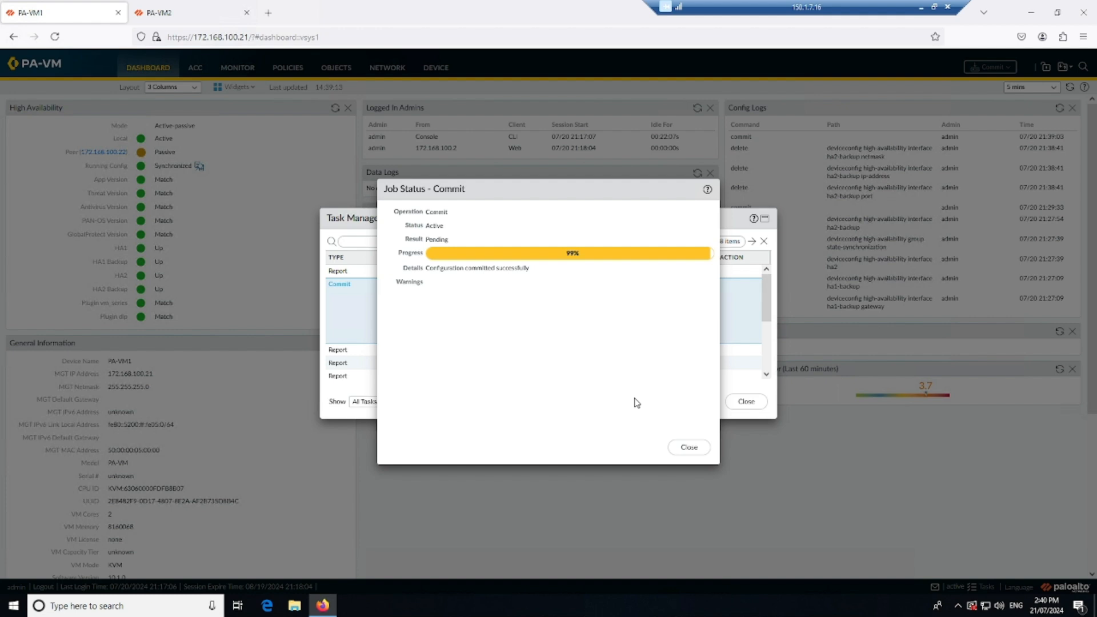
pyautogui.click(691, 449)
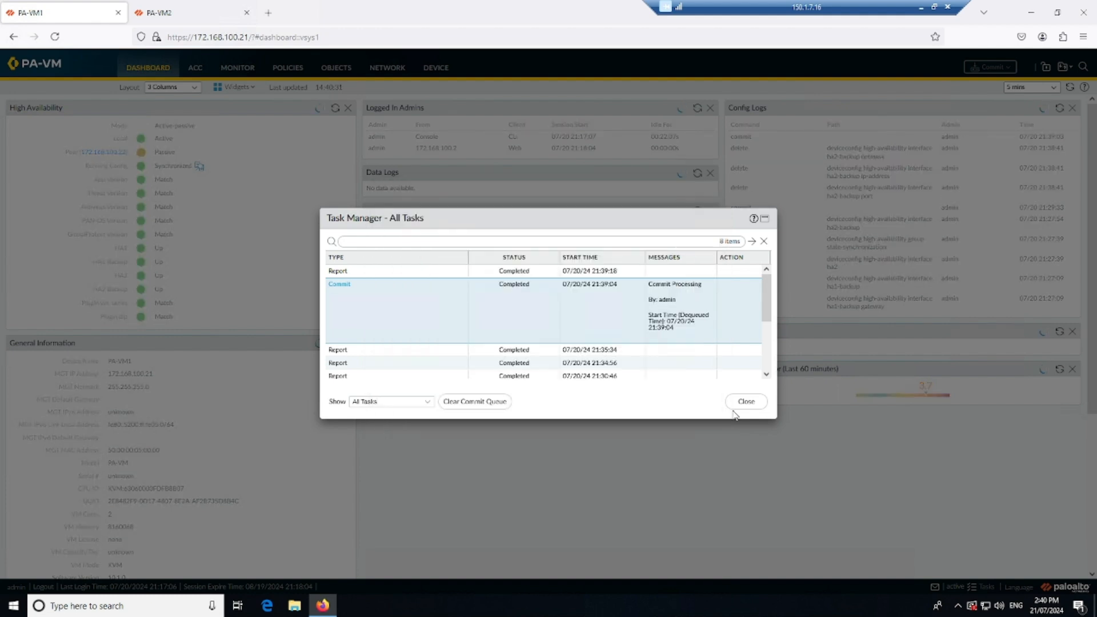
pyautogui.click(741, 403)
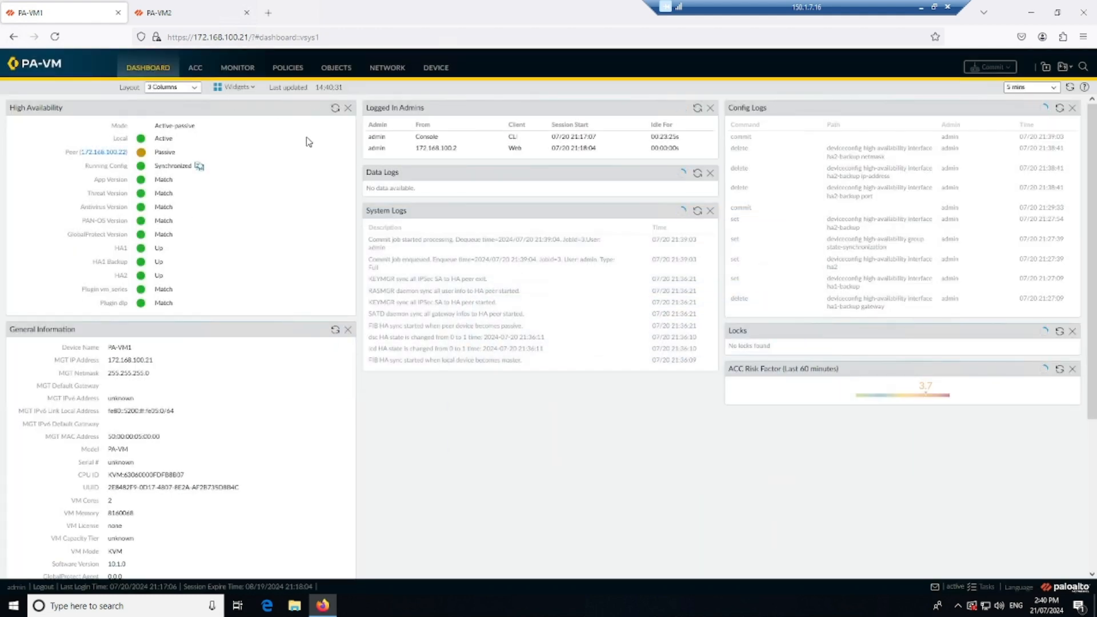
# Refresh the High Availability status on the dashboards of PA-VM1 and PA-VM2.
pyautogui.click(335, 110)
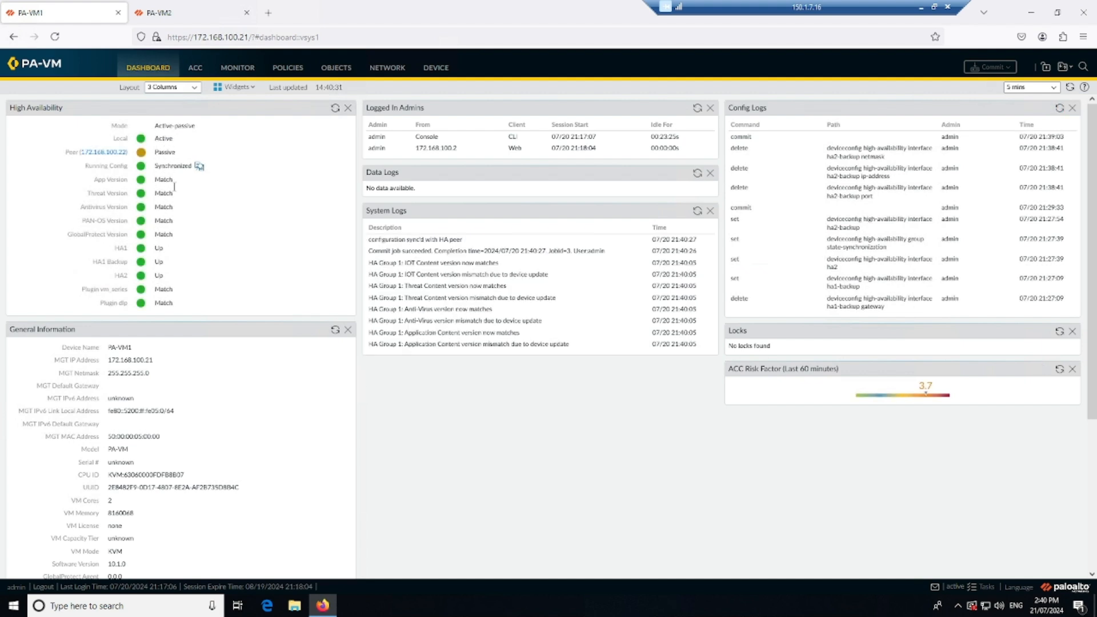
pyautogui.click(218, 12)
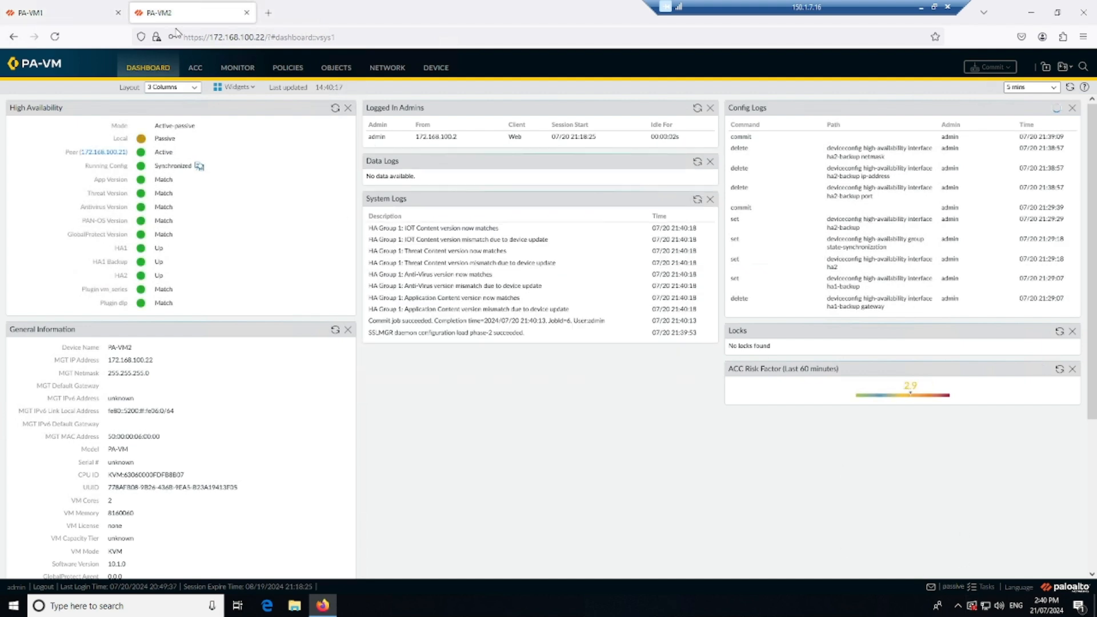
pyautogui.click(334, 110)
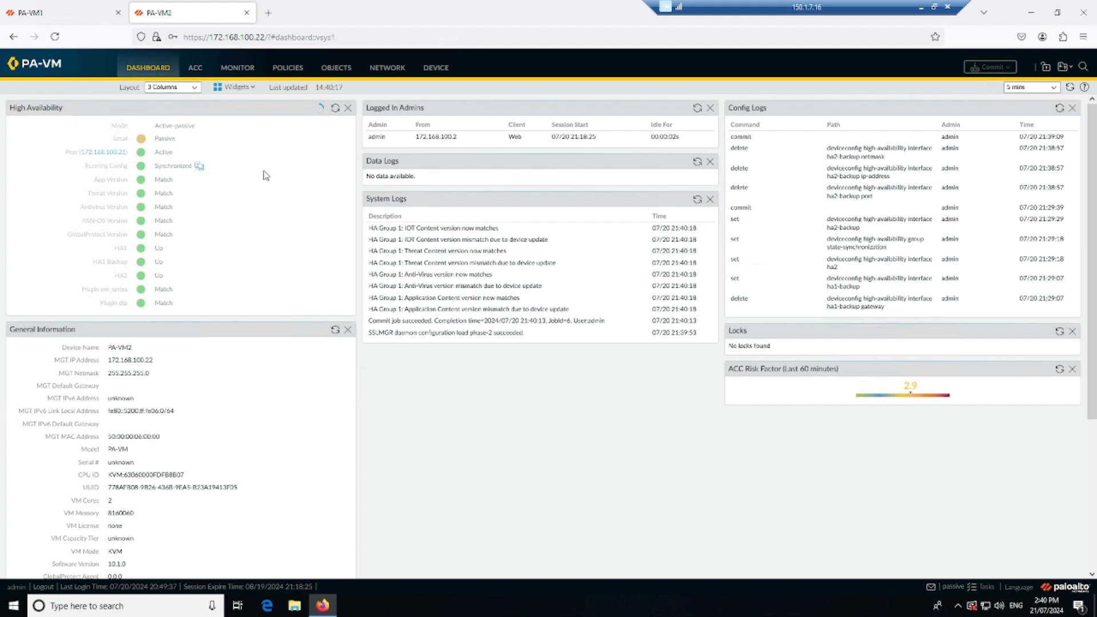
# Suspend PA-VM1 for high availability using the HA operational commands and confirm.
pyautogui.click(92, 12)
pyautogui.click(436, 68)
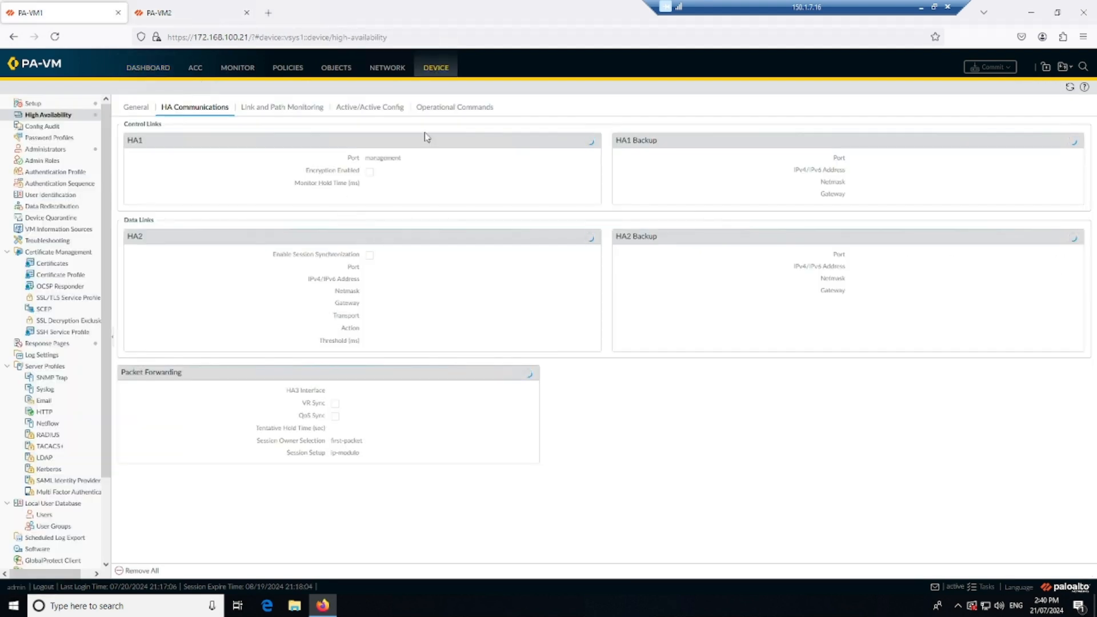
pyautogui.click(457, 109)
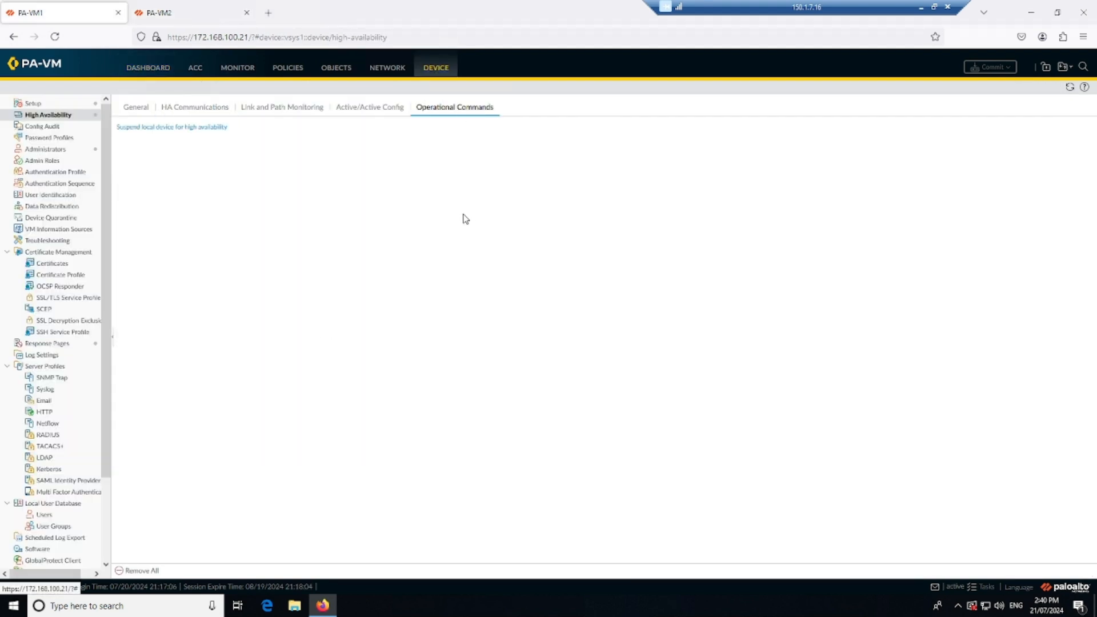
pyautogui.click(178, 126)
pyautogui.click(525, 347)
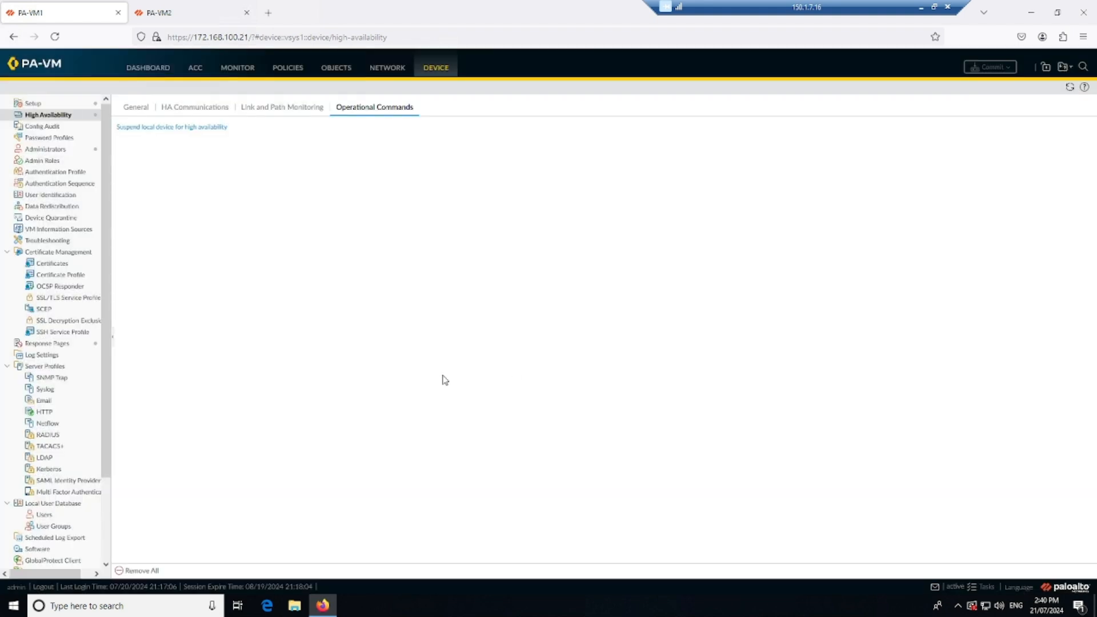
# Refresh the High Availability status on PA-VM2's dashboard and check its local state.
pyautogui.click(189, 8)
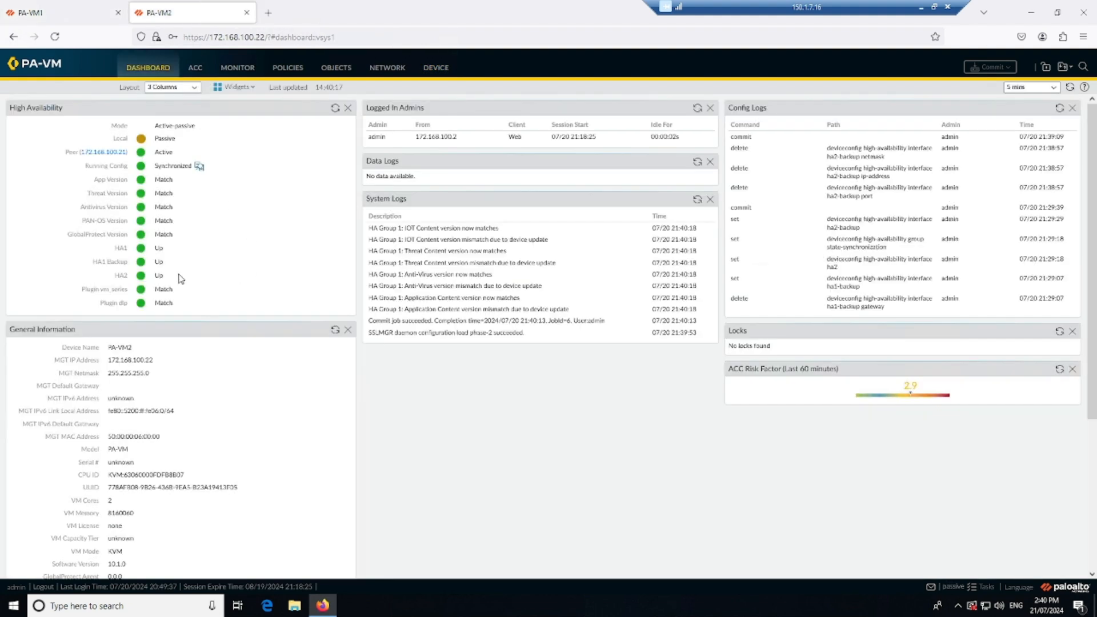
pyautogui.click(335, 108)
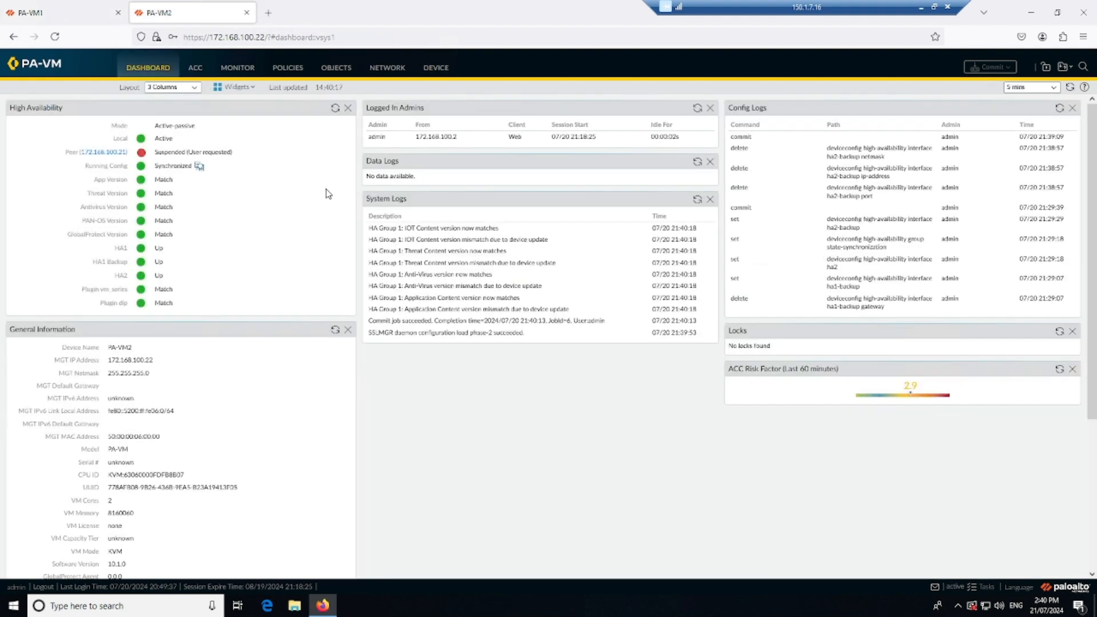
pyautogui.moveTo(165, 138); pyautogui.dragTo(135, 141)
# Make PA-VM1 functional for high availability again and check the HA state on both firewalls' dashboards.
pyautogui.click(54, 12)
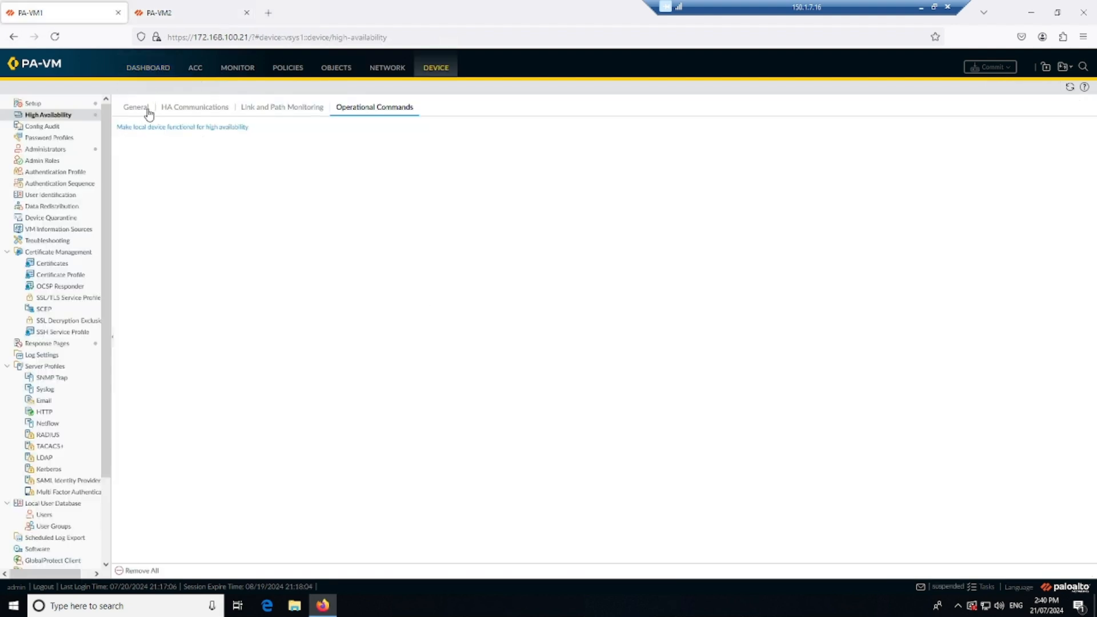
pyautogui.click(159, 128)
pyautogui.click(171, 12)
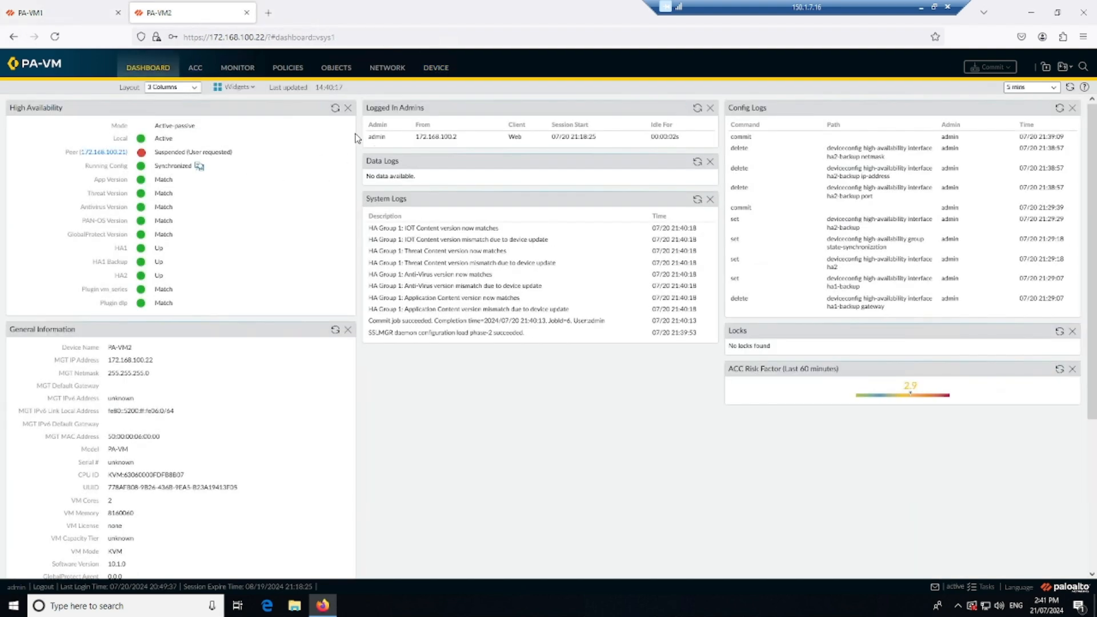
pyautogui.click(95, 12)
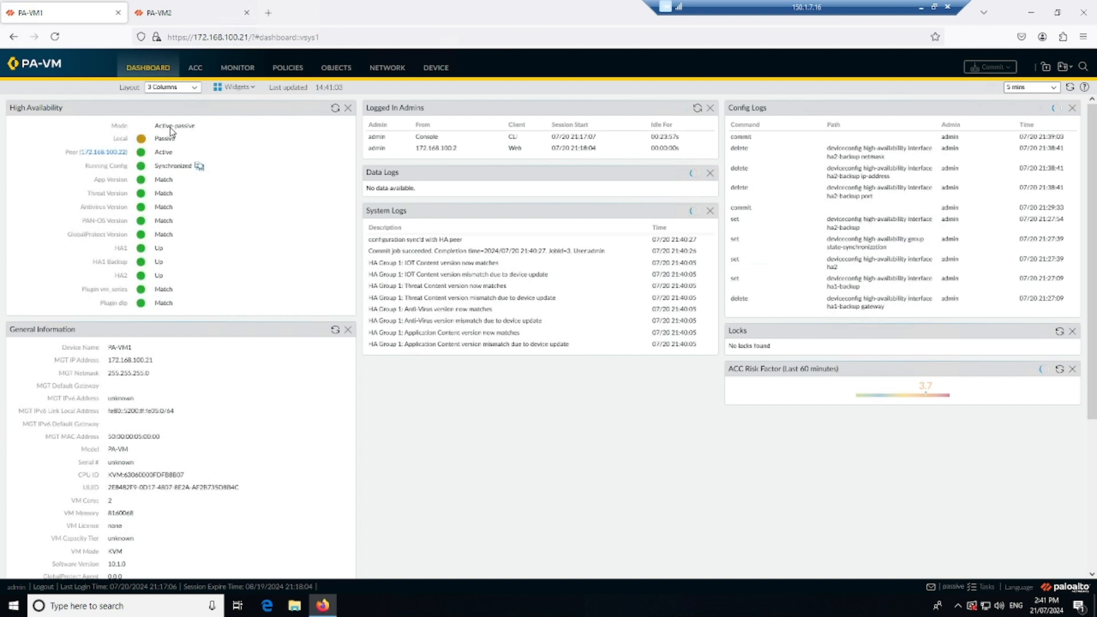
# Suspend PA-VM2 for high availability using its HA operational commands, confirm, and return to PA-VM1's dashboard.
pyautogui.click(181, 17)
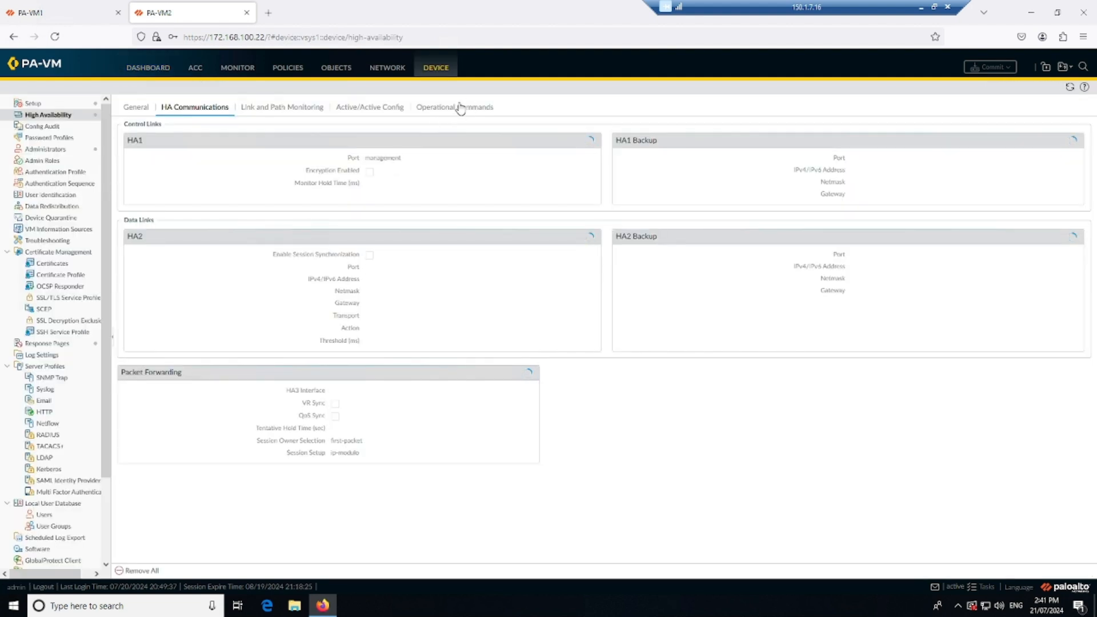
pyautogui.click(462, 108)
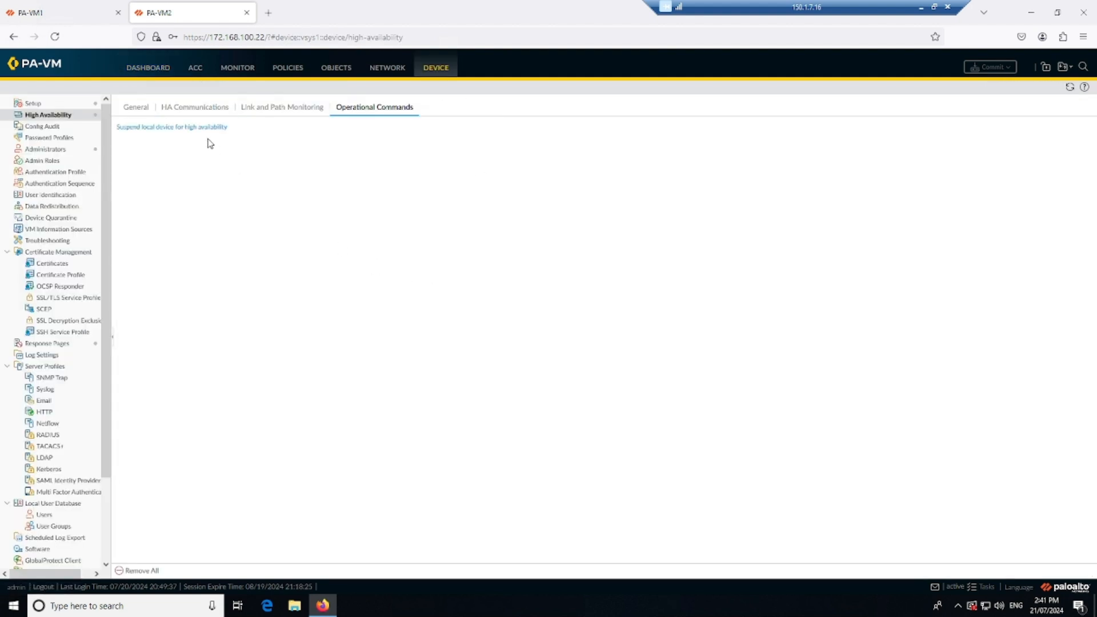
pyautogui.click(184, 127)
pyautogui.click(532, 350)
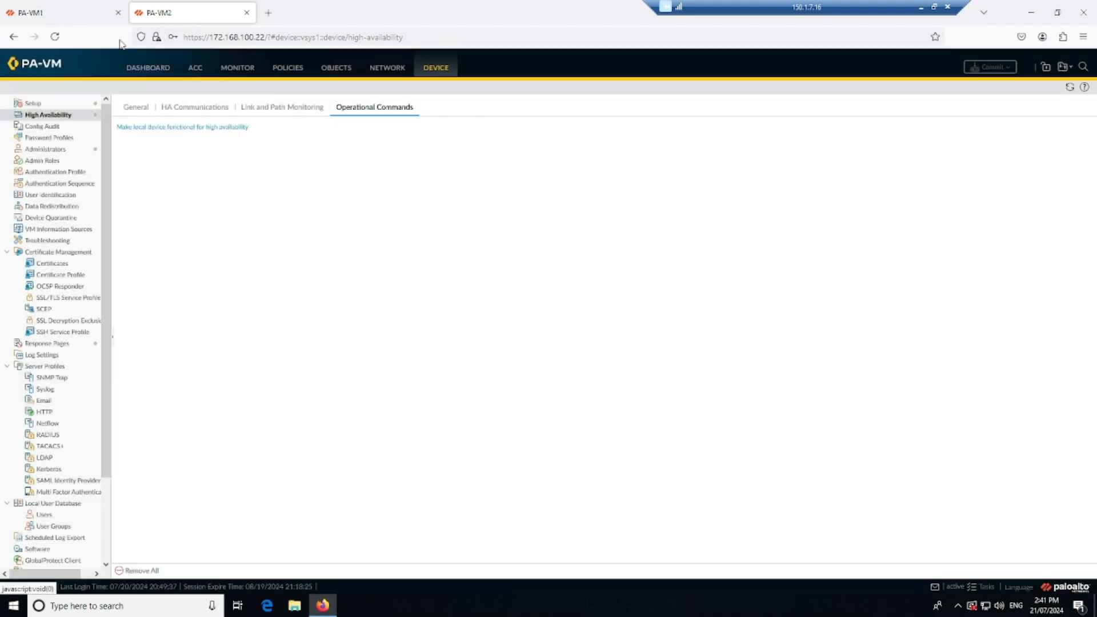
pyautogui.click(67, 12)
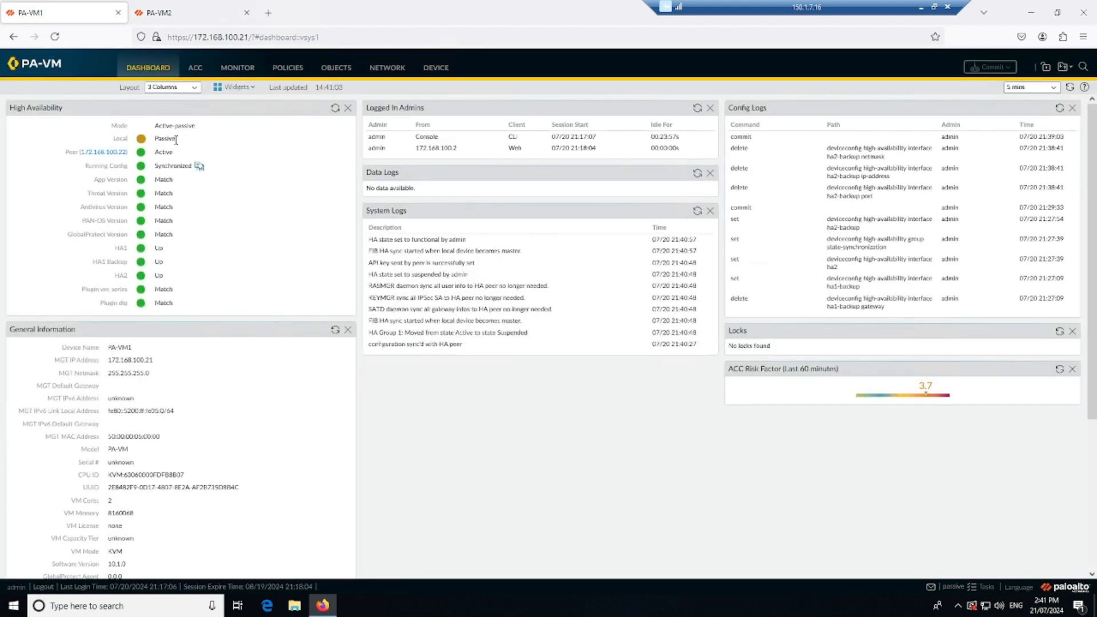
# Refresh the High Availability status on the dashboards of PA-VM1 and PA-VM2 and check both HA states.
pyautogui.click(335, 109)
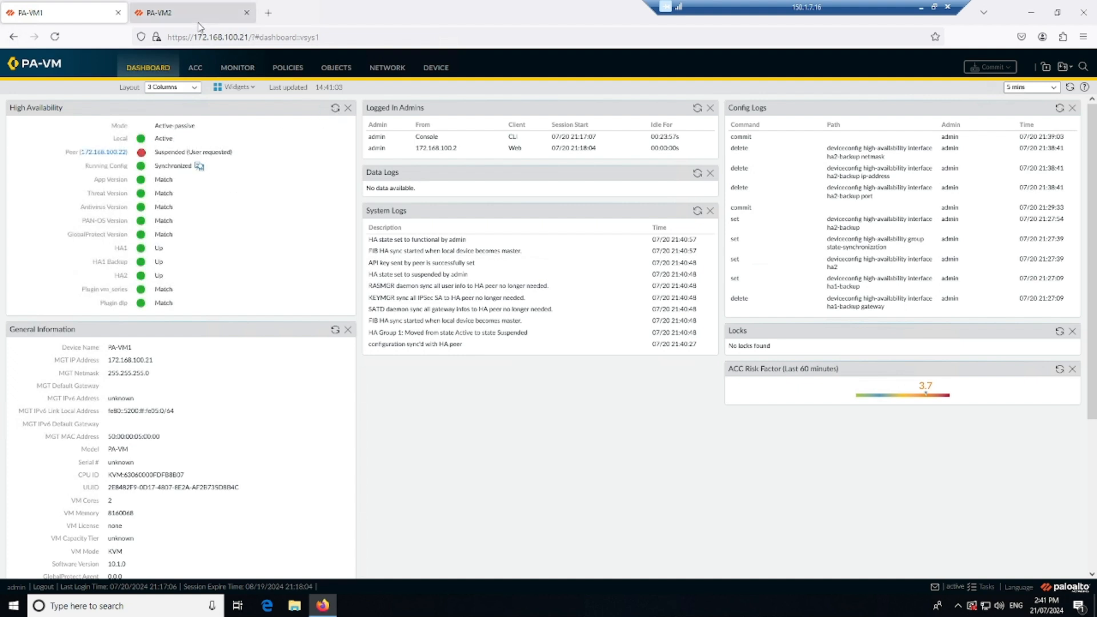
pyautogui.hotkey('ctrl', 'Tab')
pyautogui.click(335, 107)
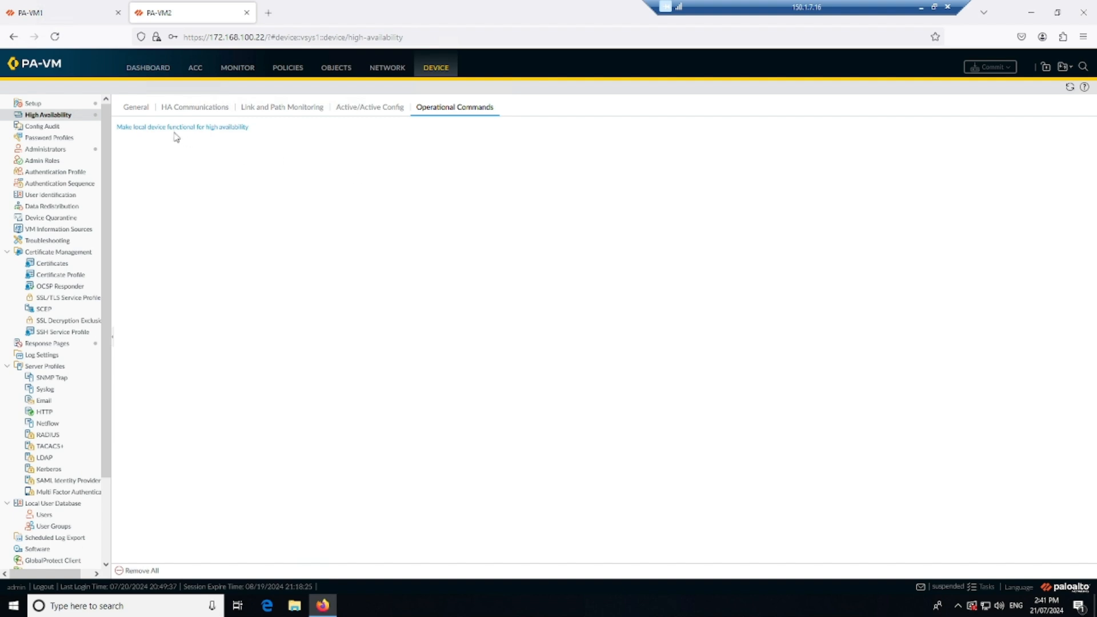
# Make PA-VM2 functional for high availability again and check its HA state on the dashboard.
pyautogui.click(169, 128)
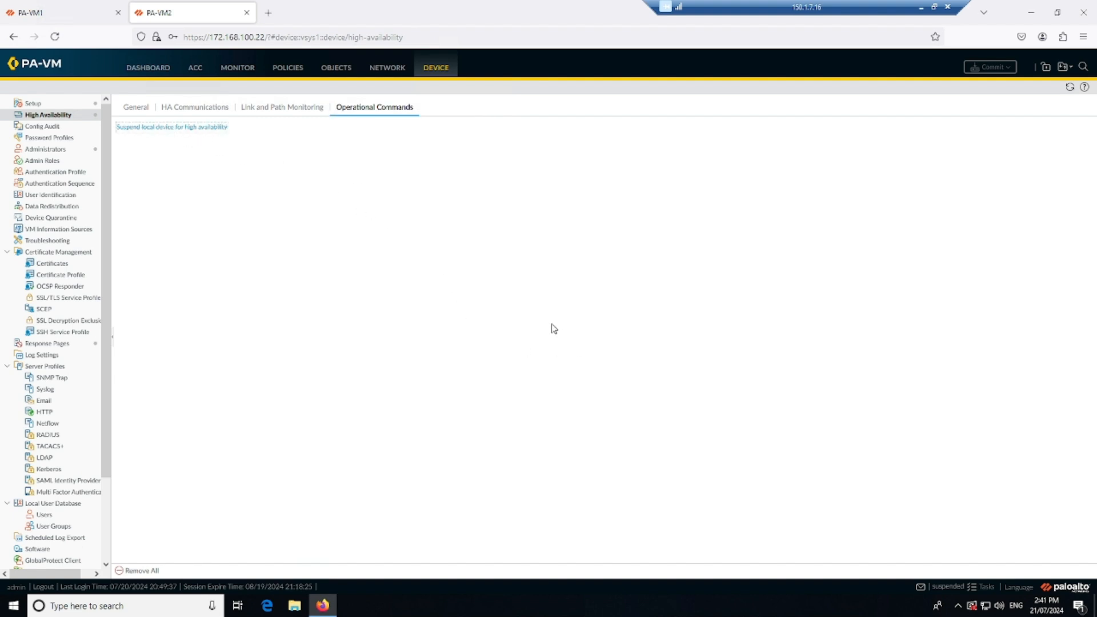
pyautogui.click(148, 67)
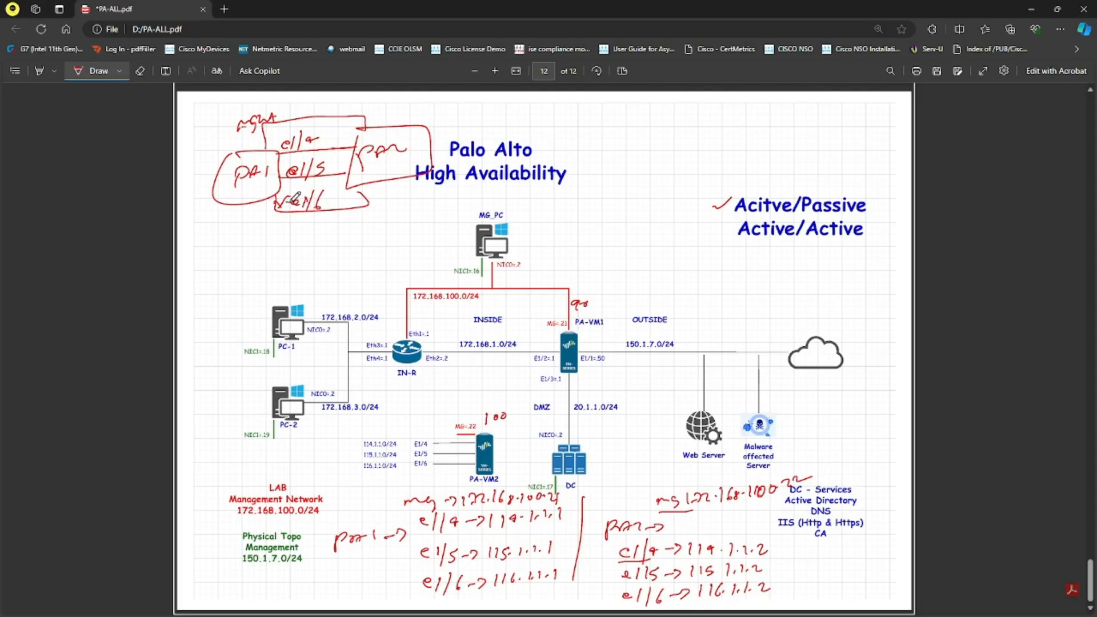
# Switch to the PA-ALL.pdf diagram, mark up the e1/6 and management links in the PA1–PA2 sketch, and return to the firewall session.
pyautogui.moveTo(296, 197)
pyautogui.mouseDown()
pyautogui.moveTo(330, 199)
pyautogui.moveTo(290, 201)
pyautogui.moveTo(299, 193)
pyautogui.mouseUp()
pyautogui.moveTo(230, 135)
pyautogui.mouseDown()
pyautogui.moveTo(268, 134)
pyautogui.moveTo(243, 132)
pyautogui.moveTo(276, 108)
pyautogui.moveTo(251, 130)
pyautogui.moveTo(273, 133)
pyautogui.mouseUp()
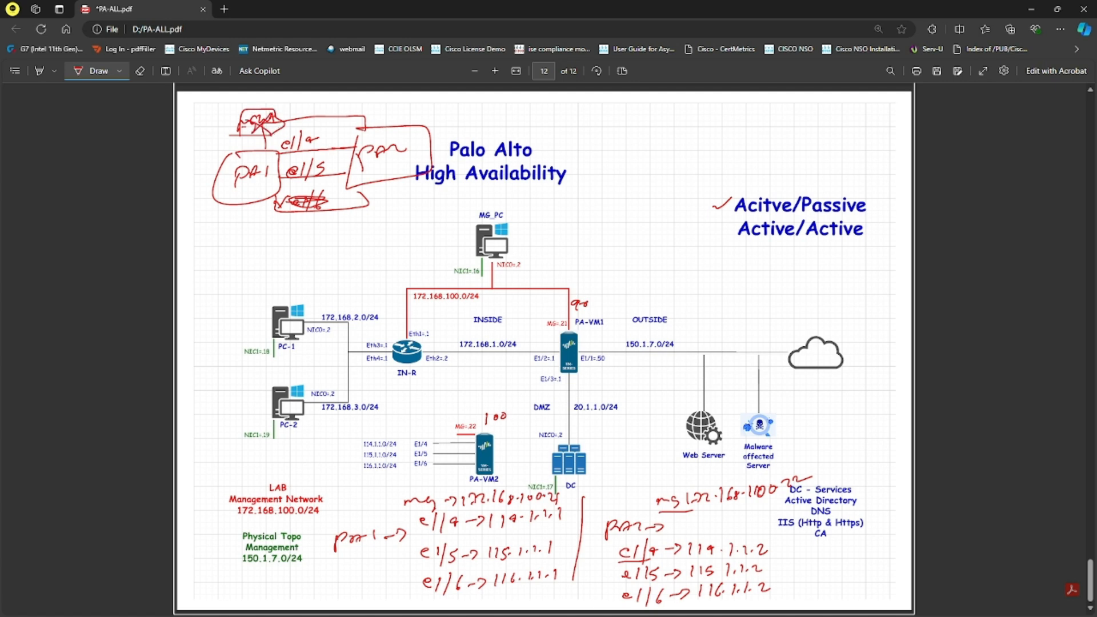
pyautogui.hotkey('alt', 'Tab')
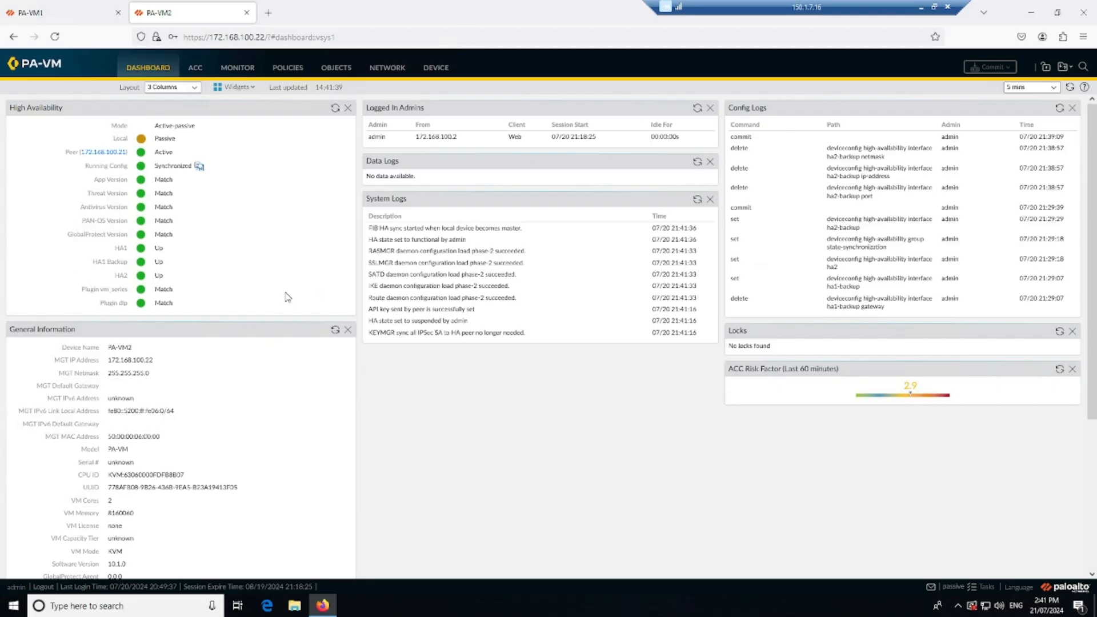
# Set the HA1 Backup port to None in PA-VM1's HA communications, leaving the change uncommitted.
pyautogui.click(90, 18)
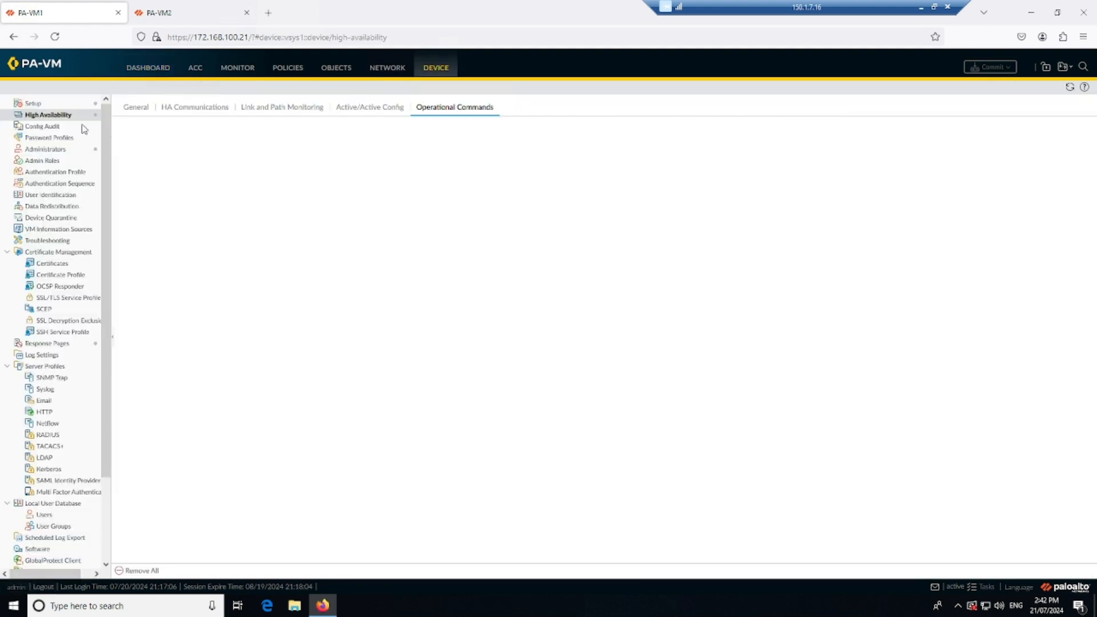
pyautogui.click(200, 112)
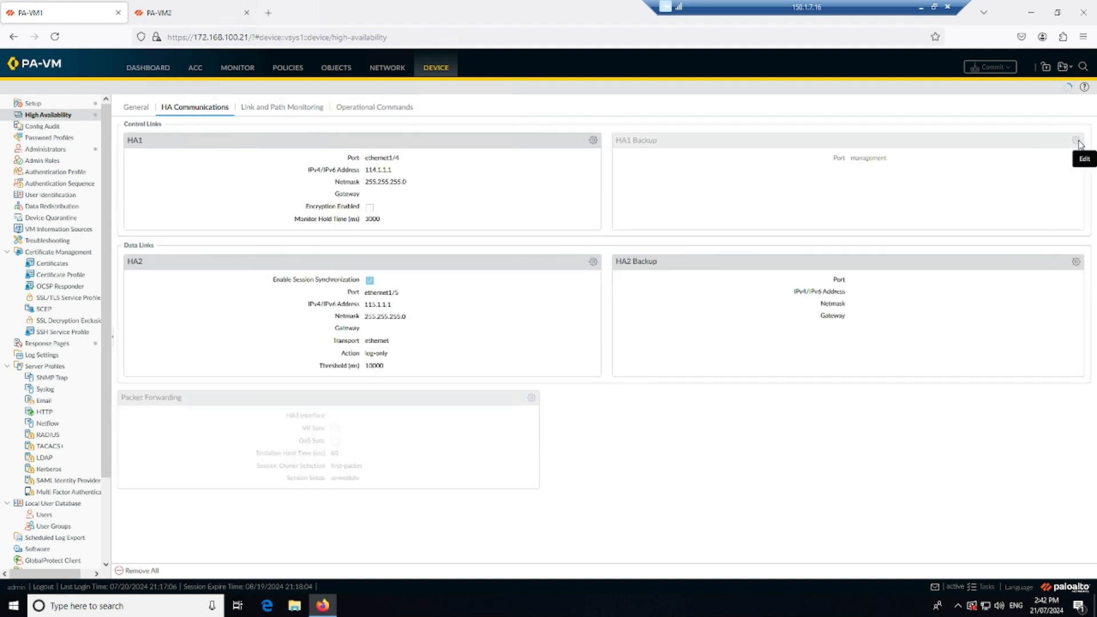
pyautogui.click(1076, 141)
pyautogui.click(672, 296)
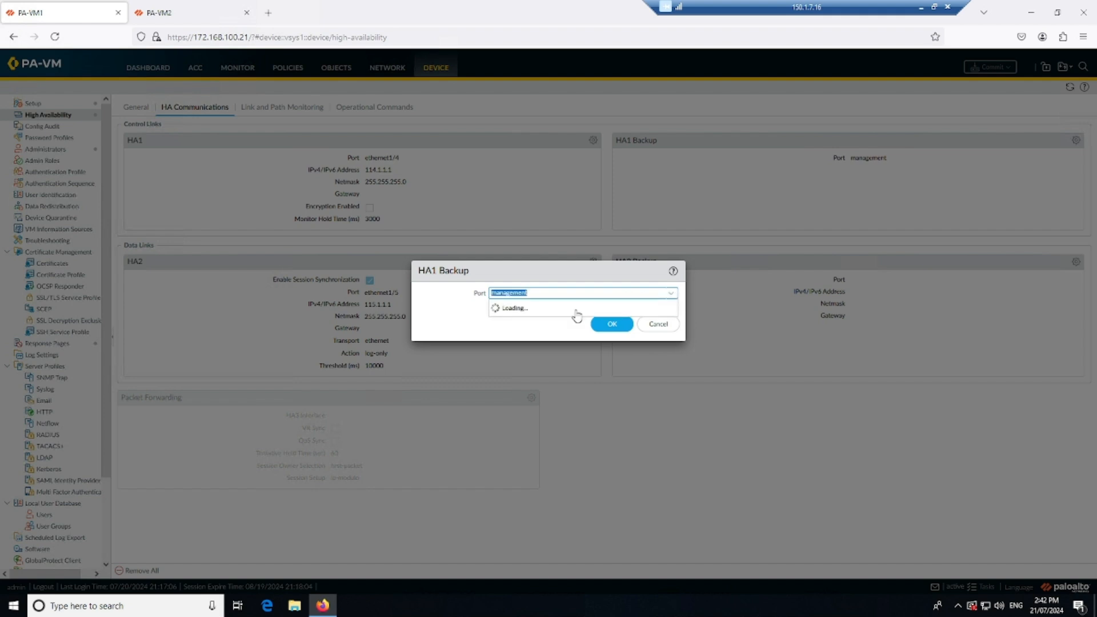
pyautogui.click(560, 307)
pyautogui.click(612, 367)
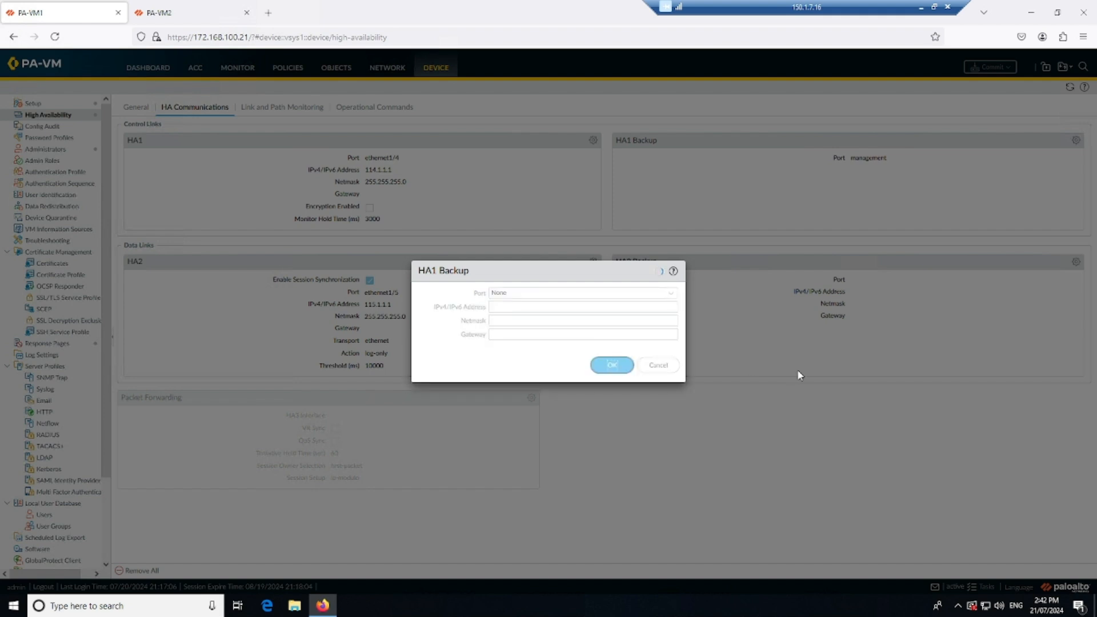
pyautogui.click(987, 66)
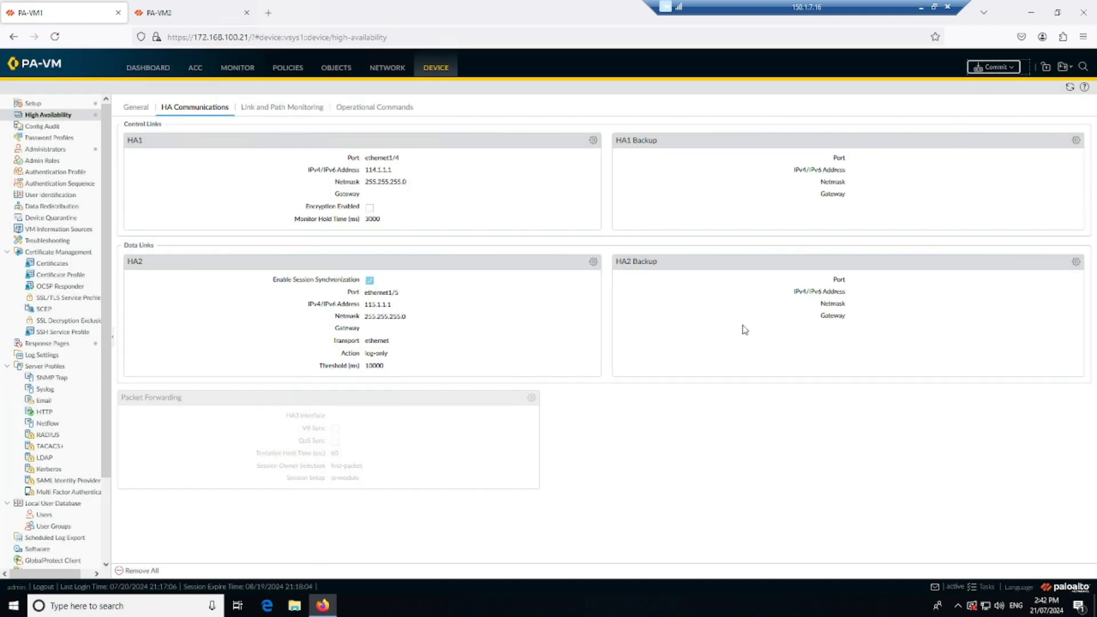
pyautogui.click(694, 449)
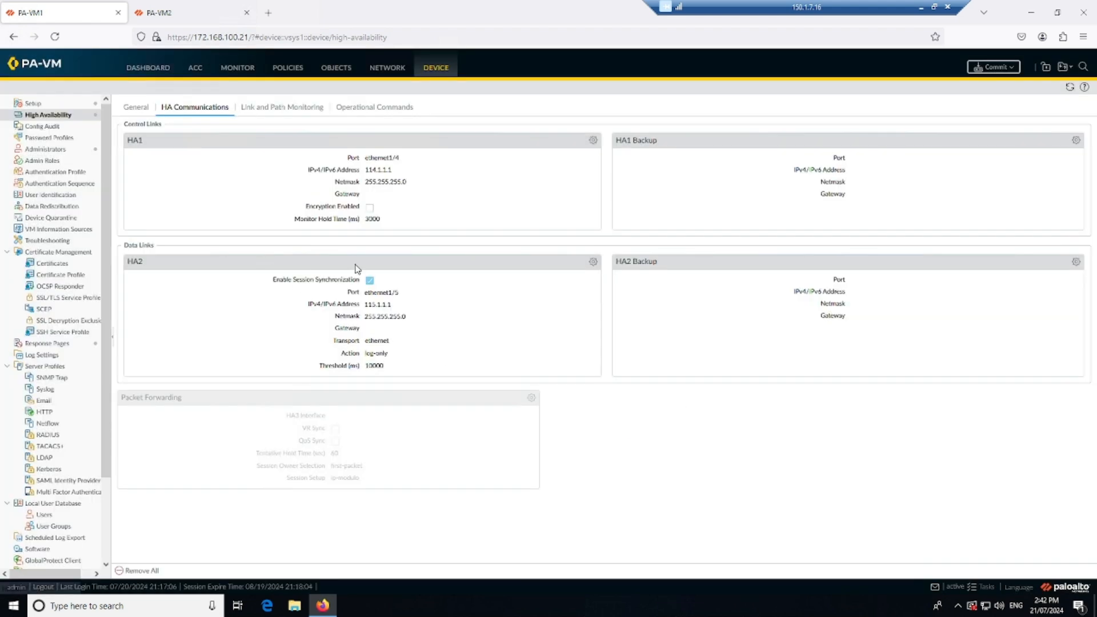
# Clear the Backup Peer HA1 IP Address in PA-VM1's high availability setup and commit the changes.
pyautogui.click(139, 107)
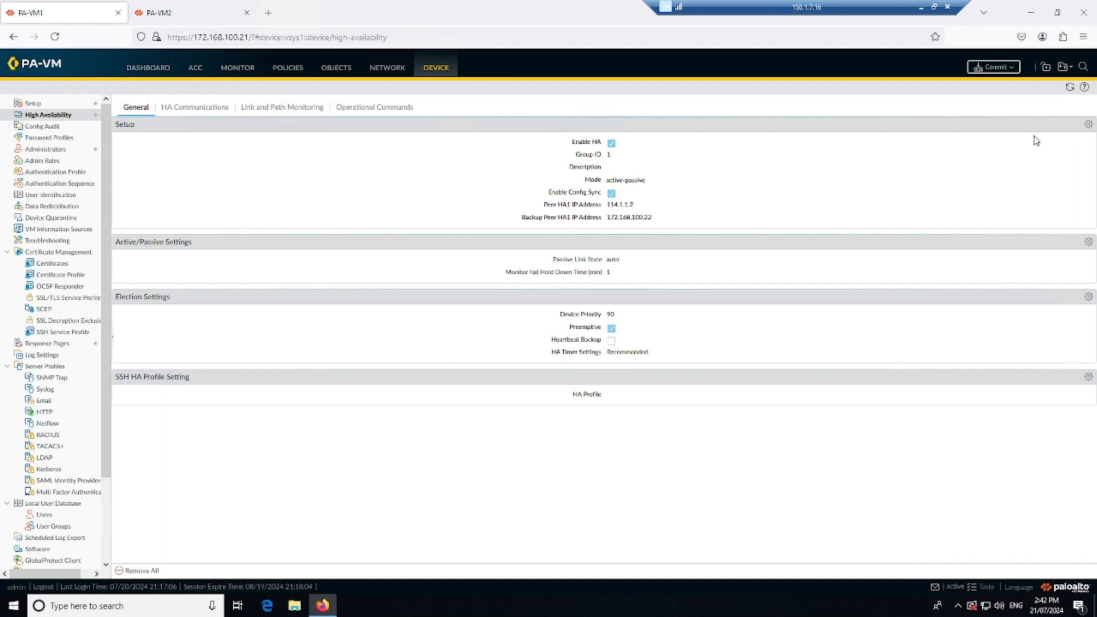
pyautogui.click(1088, 125)
pyautogui.moveTo(583, 357); pyautogui.dragTo(496, 356)
pyautogui.click(606, 385)
pyautogui.click(988, 67)
pyautogui.click(649, 448)
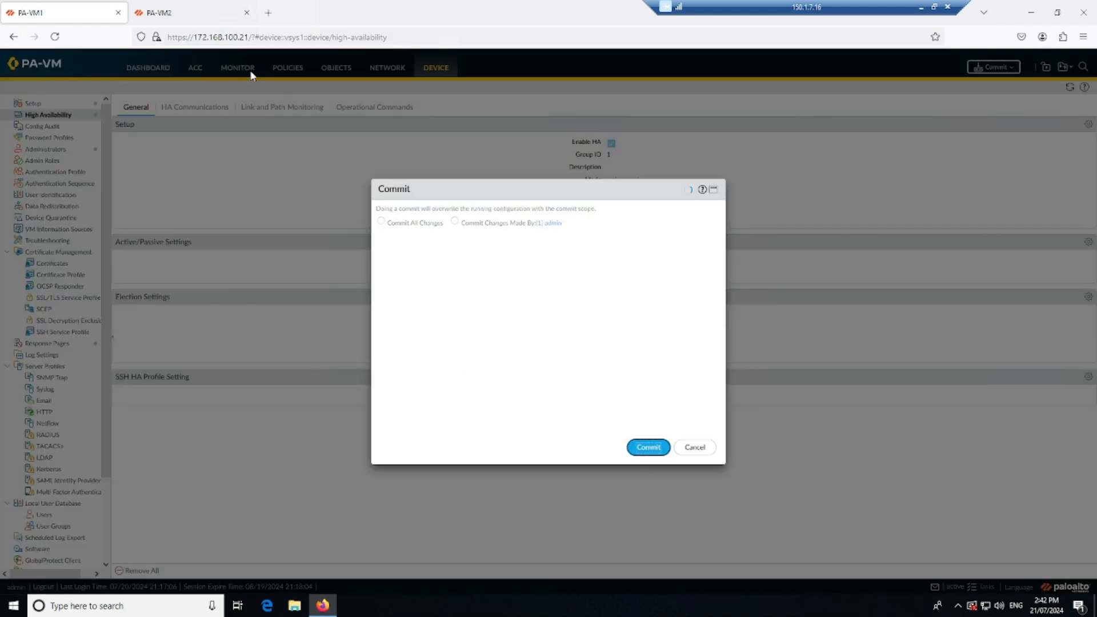
# Clear the Backup Peer HA1 IP Address in PA-VM2's high availability setup.
pyautogui.click(211, 14)
pyautogui.click(437, 69)
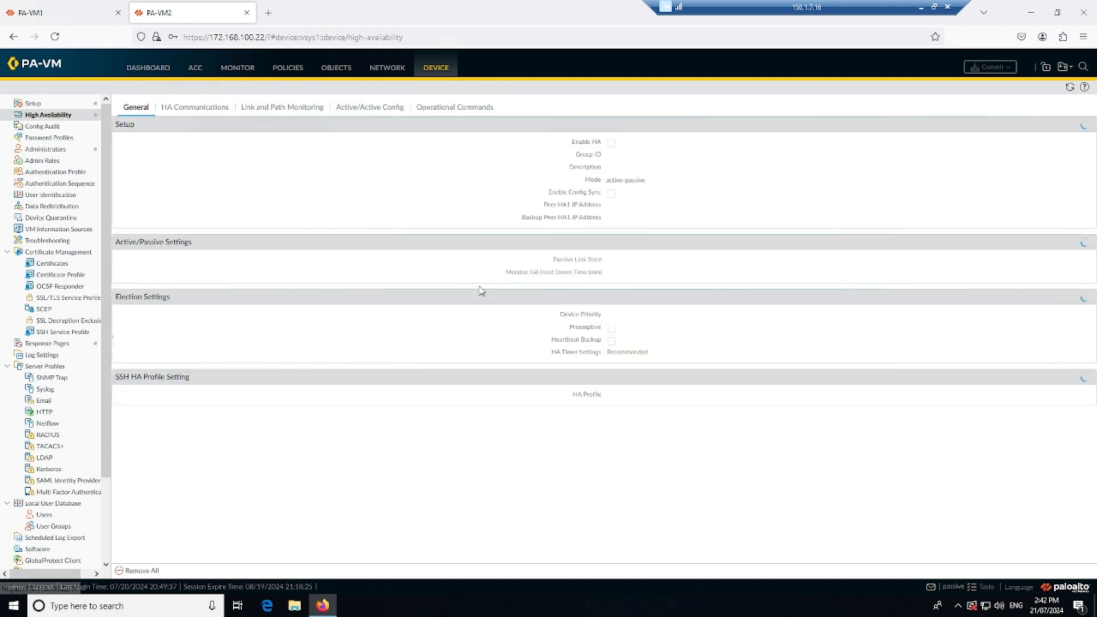
pyautogui.click(1089, 126)
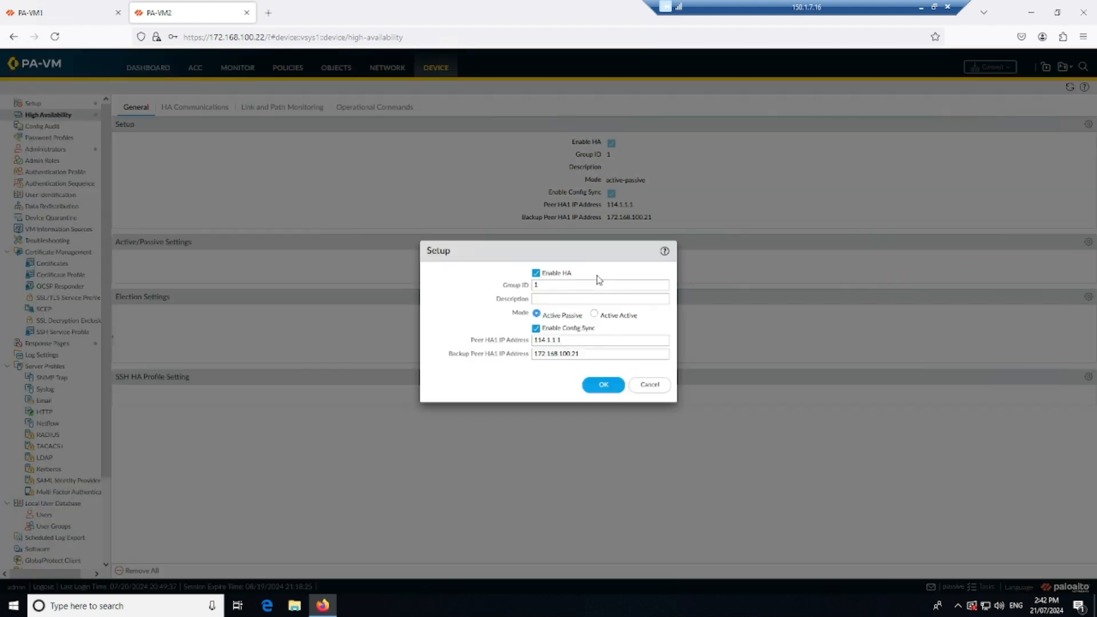
pyautogui.moveTo(584, 354); pyautogui.dragTo(496, 346)
pyautogui.click(601, 385)
# Set the HA1 Backup port to None in PA-VM2's HA communications and commit the changes.
pyautogui.click(195, 106)
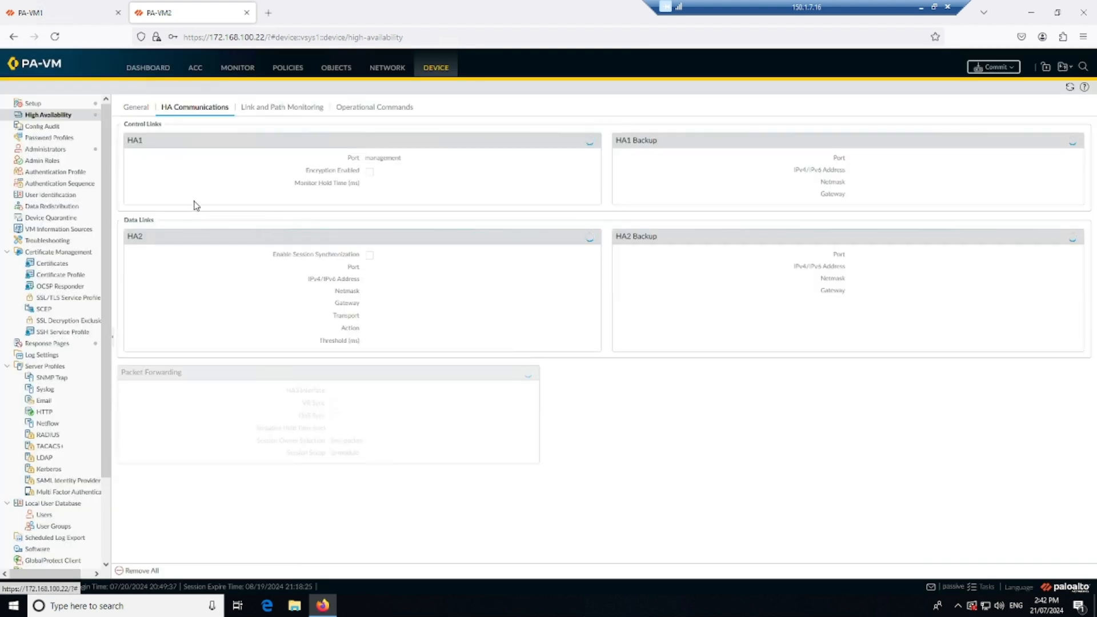
pyautogui.click(1075, 141)
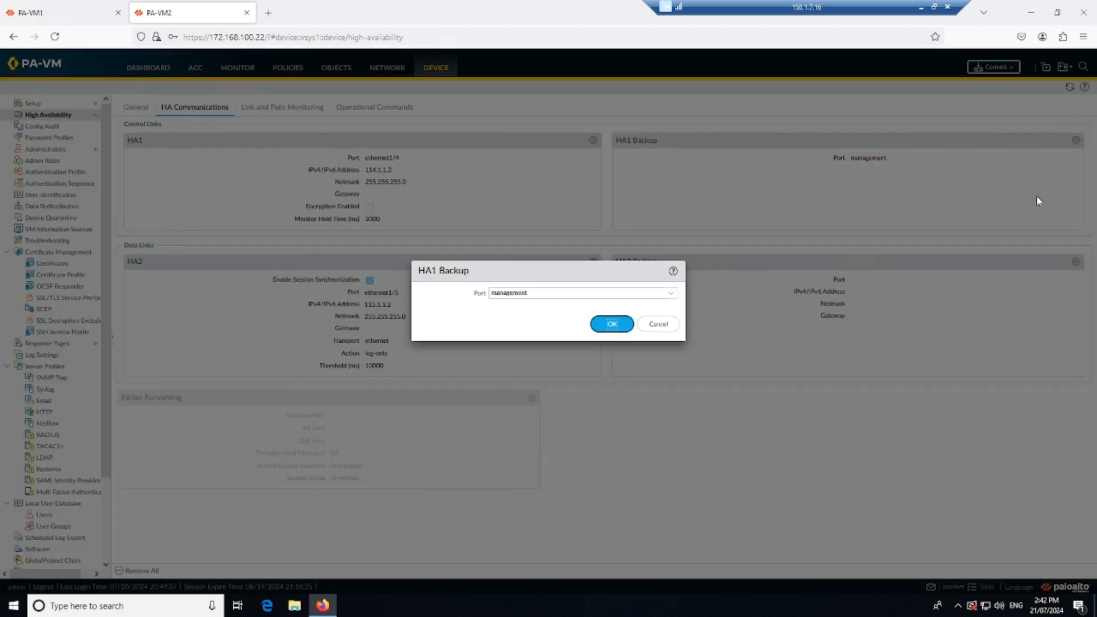
pyautogui.click(673, 294)
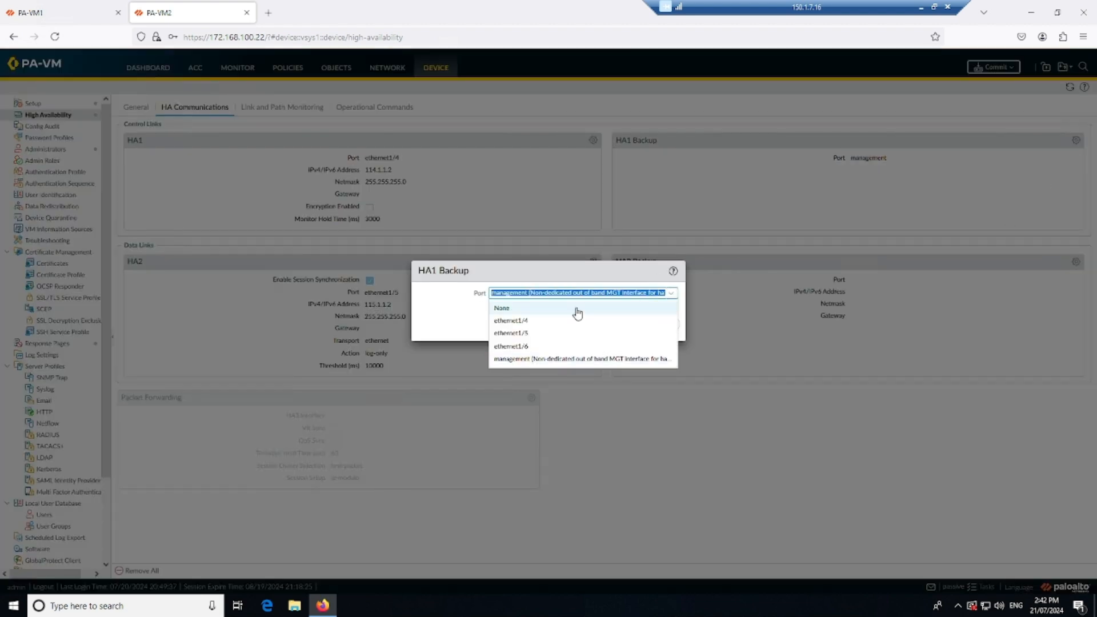
pyautogui.click(578, 309)
pyautogui.click(612, 364)
pyautogui.click(993, 67)
pyautogui.click(648, 448)
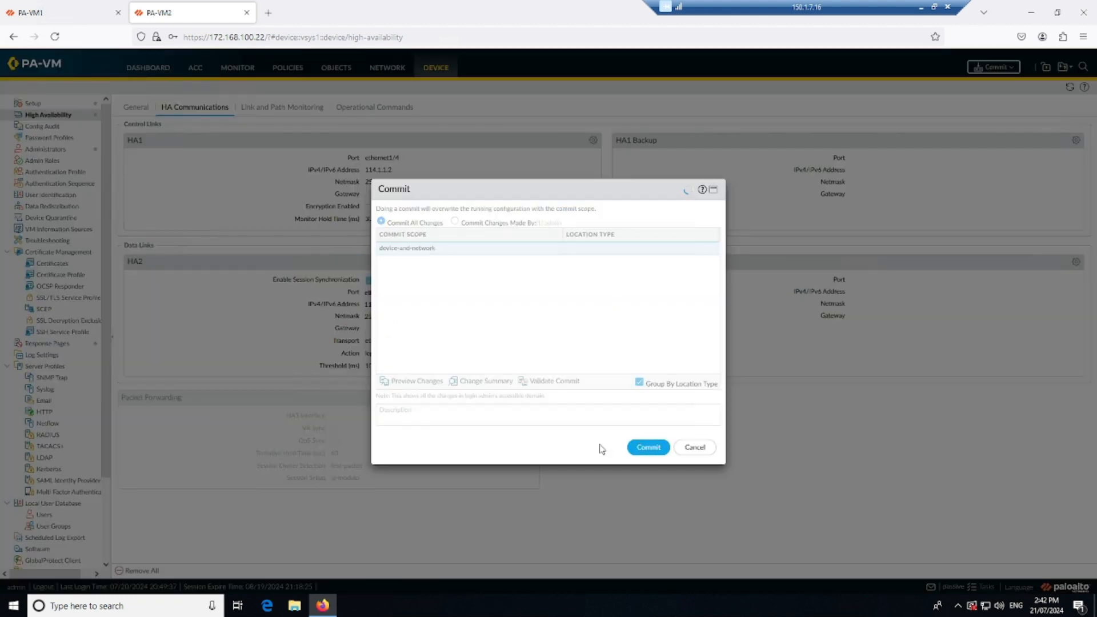
# Check the commit progress on PA-VM1, return to its dashboard, and open the commit job's status from the task list.
pyautogui.click(46, 12)
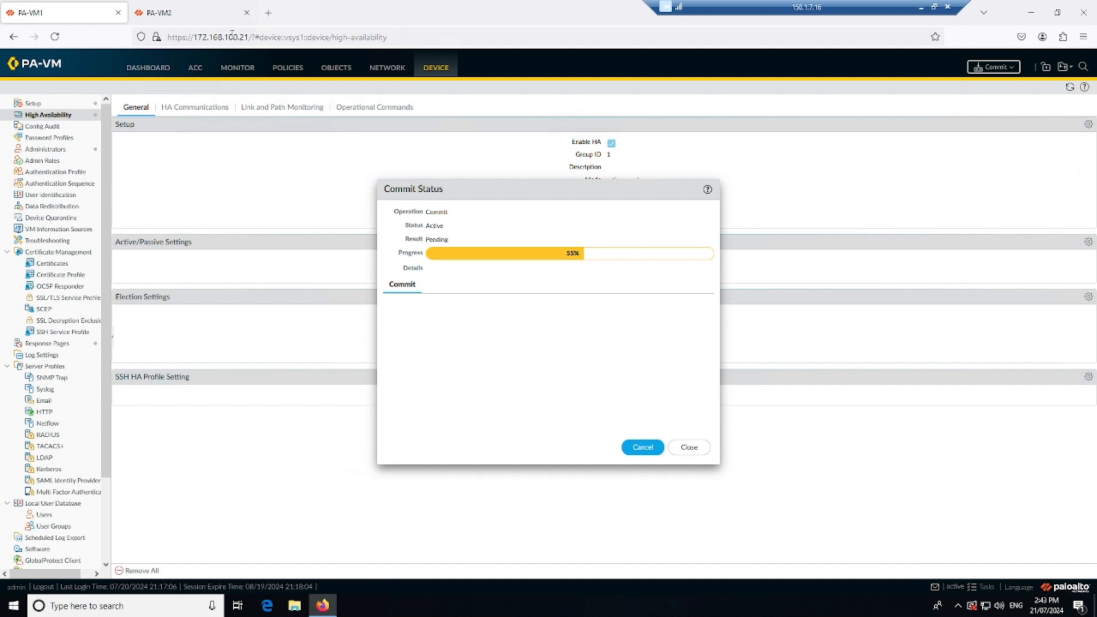
pyautogui.click(188, 12)
pyautogui.click(68, 9)
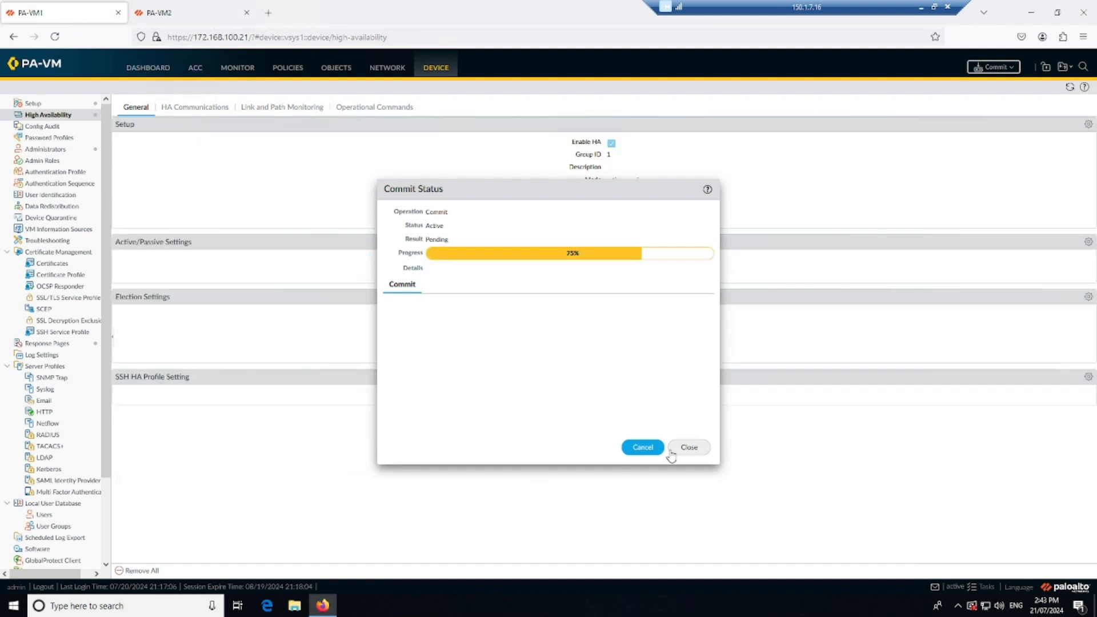
pyautogui.click(688, 448)
pyautogui.click(148, 70)
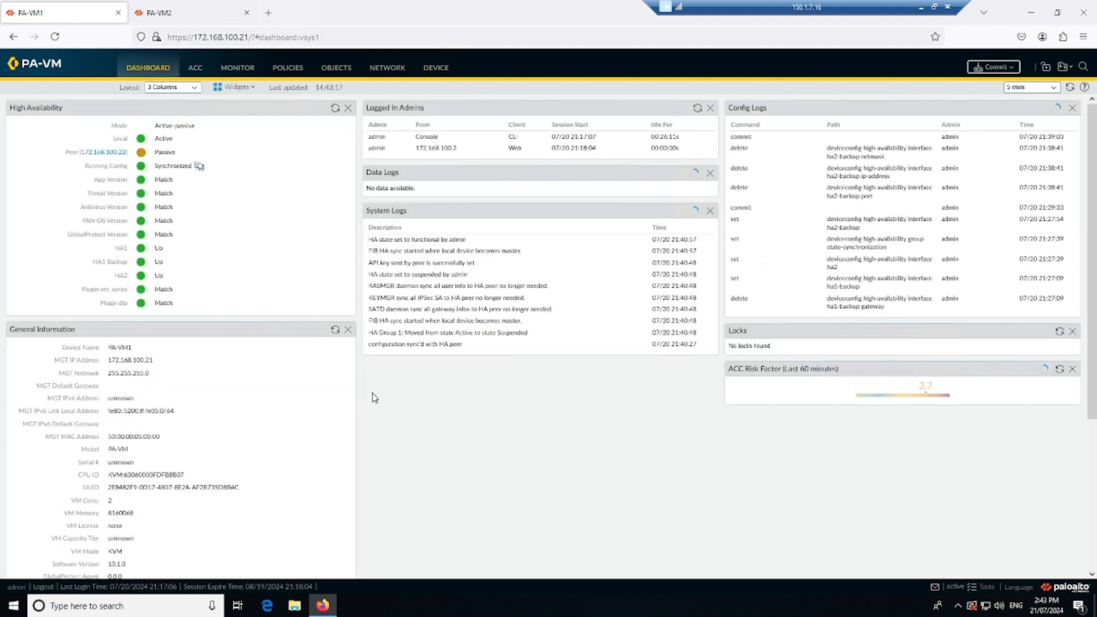
pyautogui.click(975, 590)
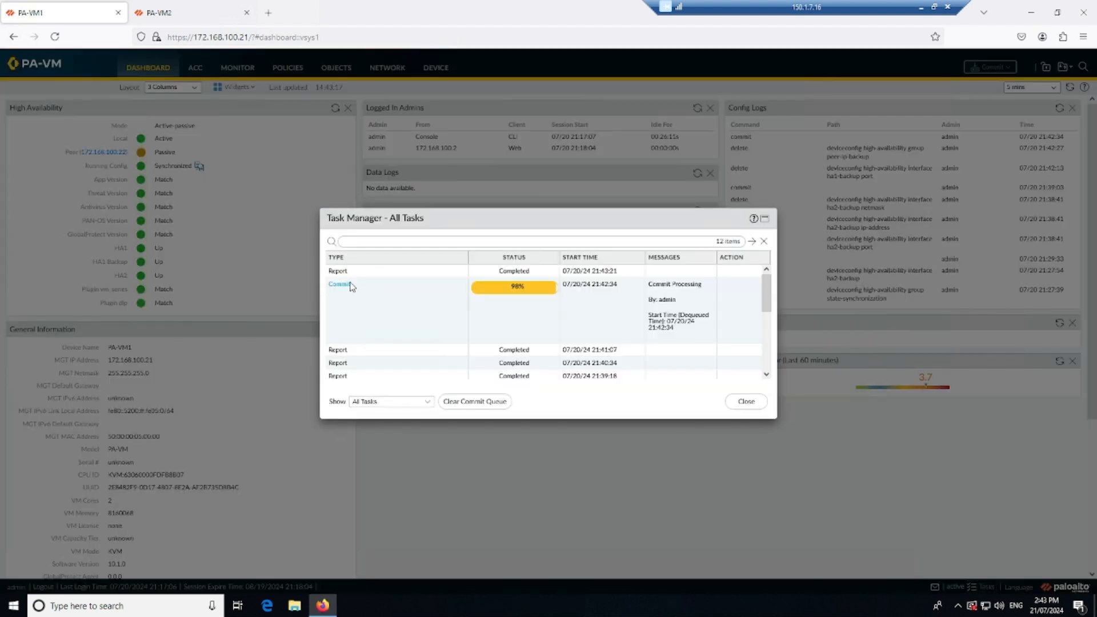
pyautogui.click(354, 285)
# Close the commit status on PA-VM2, return to its dashboard, and open the commit job's details from the task list.
pyautogui.click(189, 12)
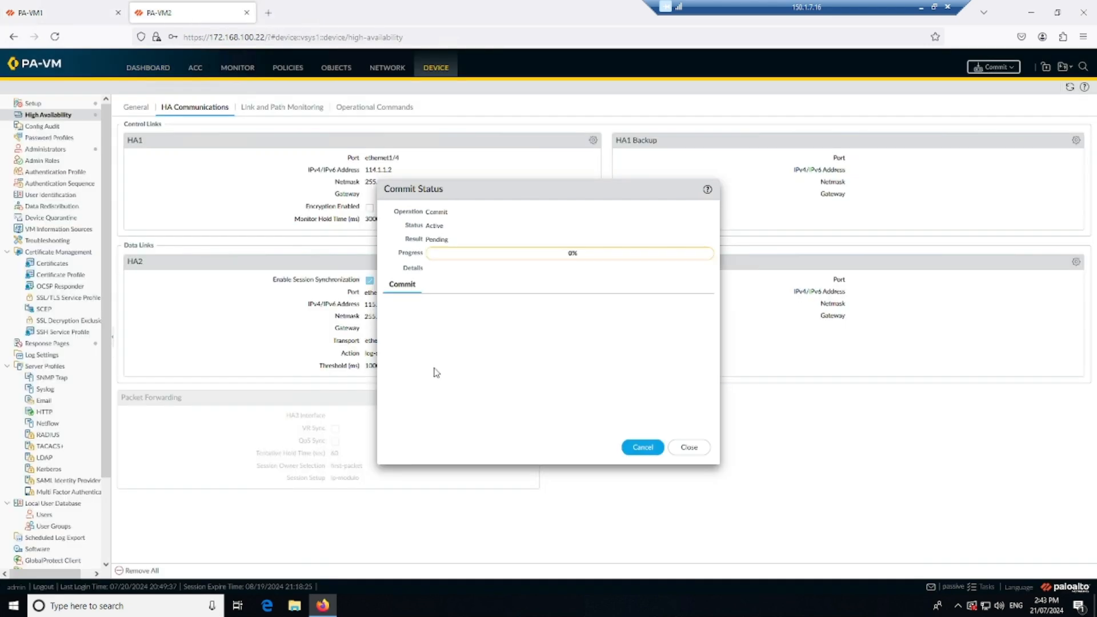
pyautogui.click(688, 451)
pyautogui.click(147, 68)
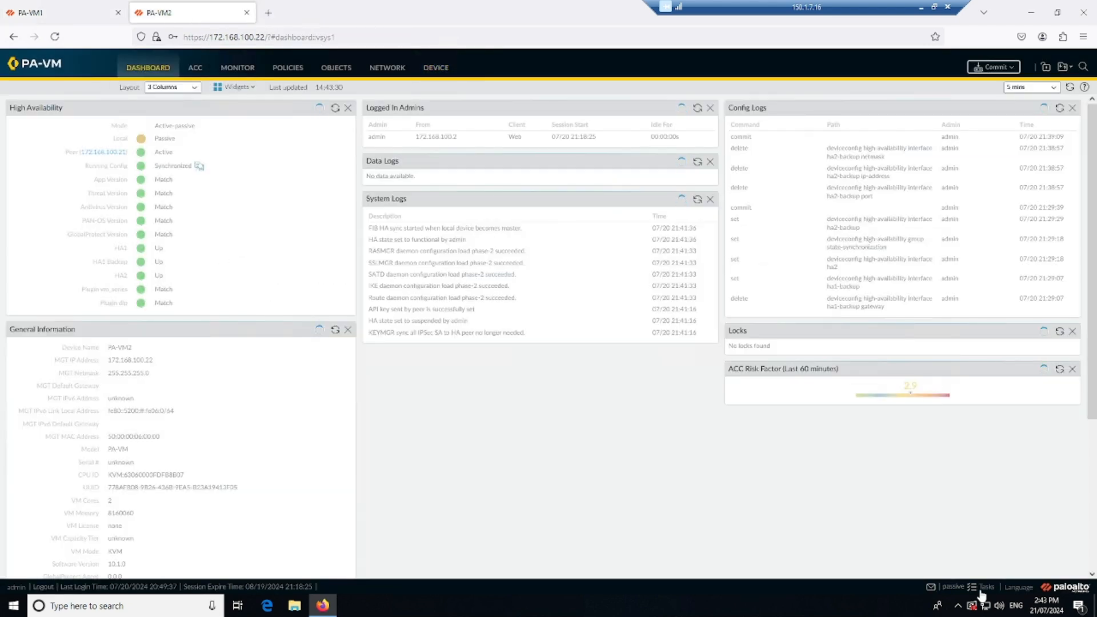
pyautogui.click(984, 588)
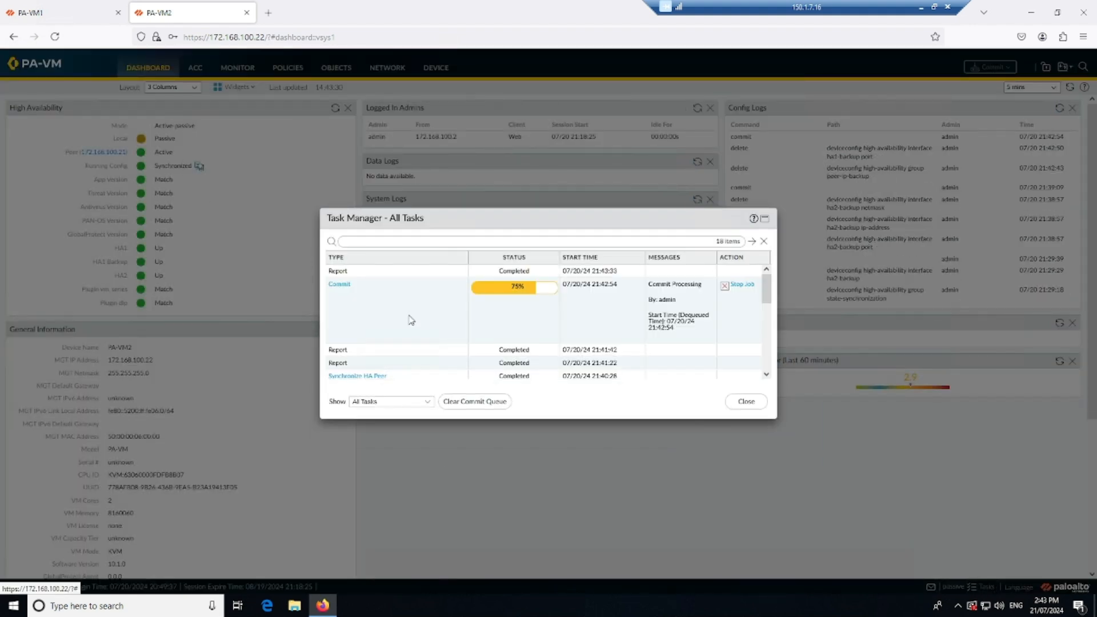
pyautogui.click(350, 285)
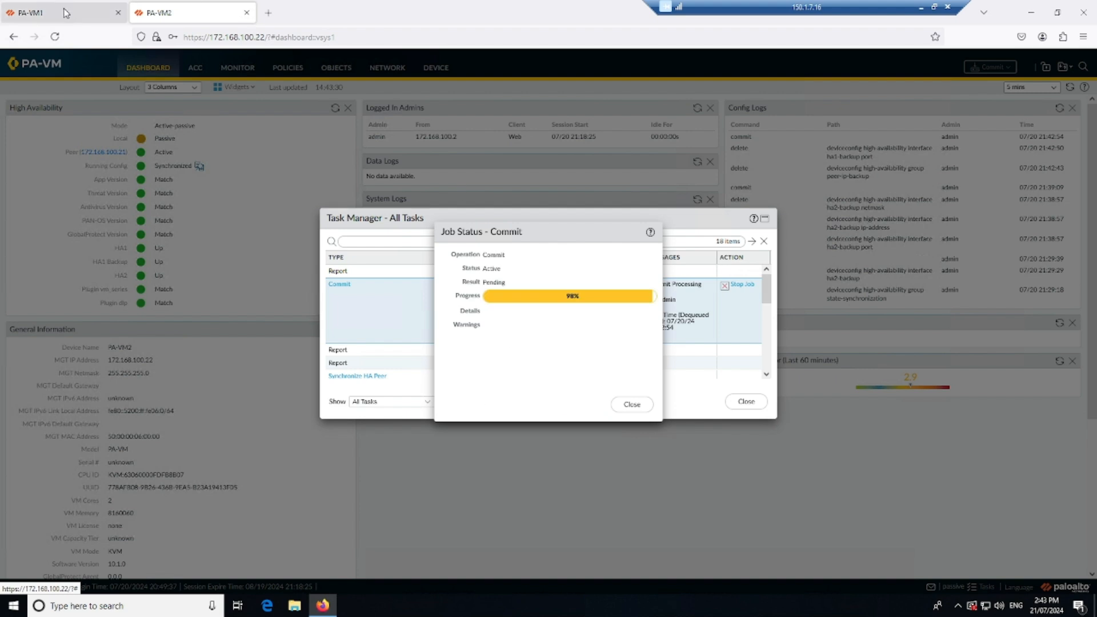
# Close the commit job details and task lists on both firewalls and check the HA links on PA-VM1's dashboard.
pyautogui.click(64, 13)
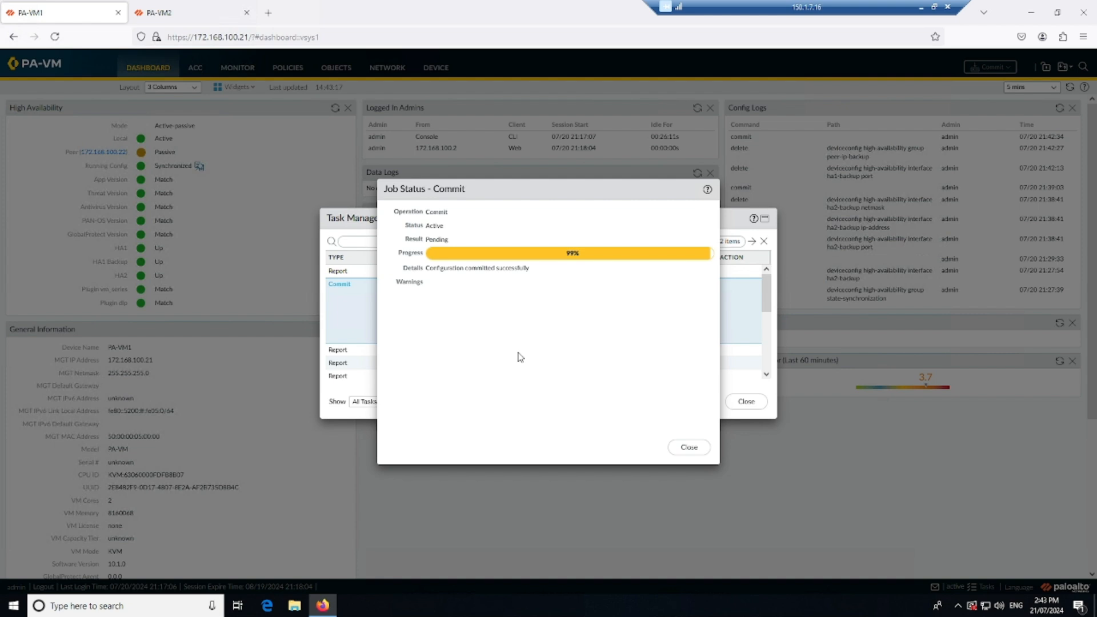
pyautogui.click(689, 446)
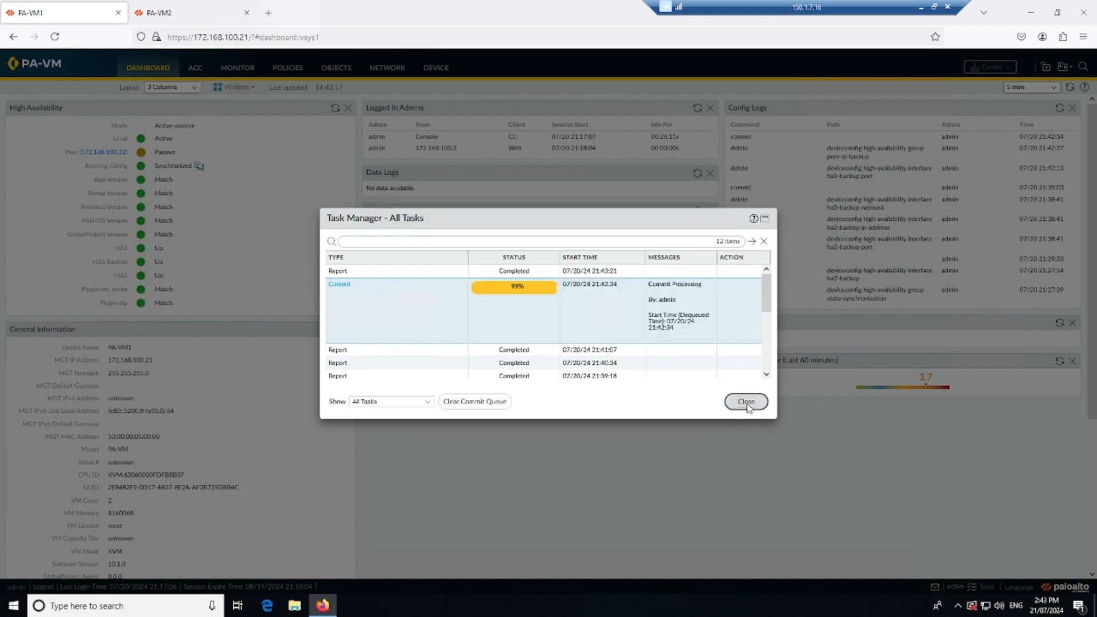
pyautogui.click(746, 402)
pyautogui.click(189, 13)
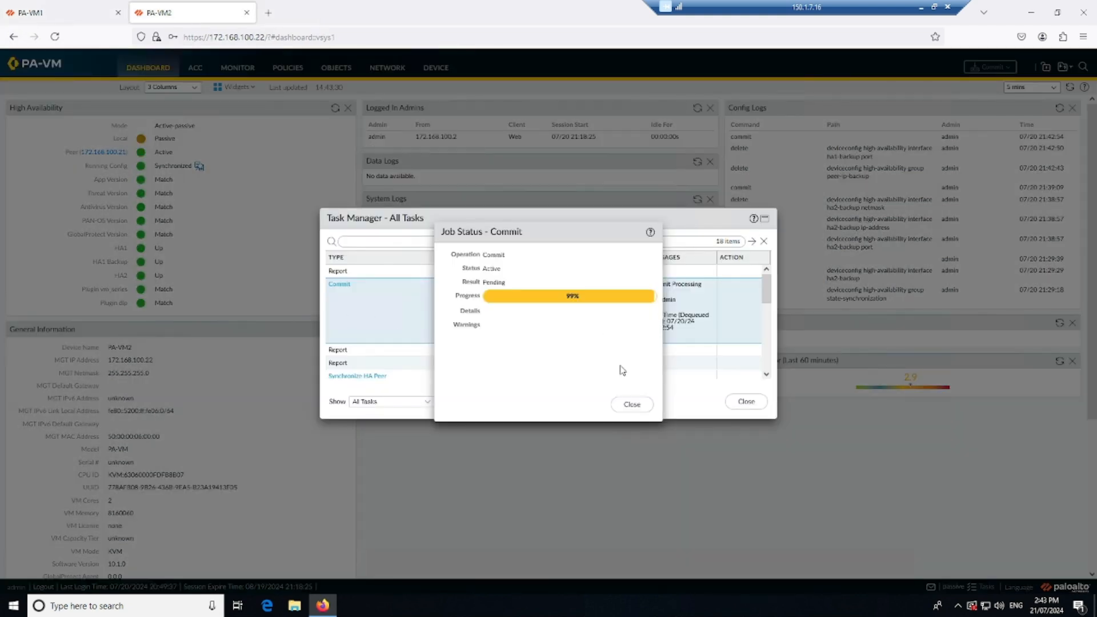
pyautogui.click(636, 407)
pyautogui.click(751, 403)
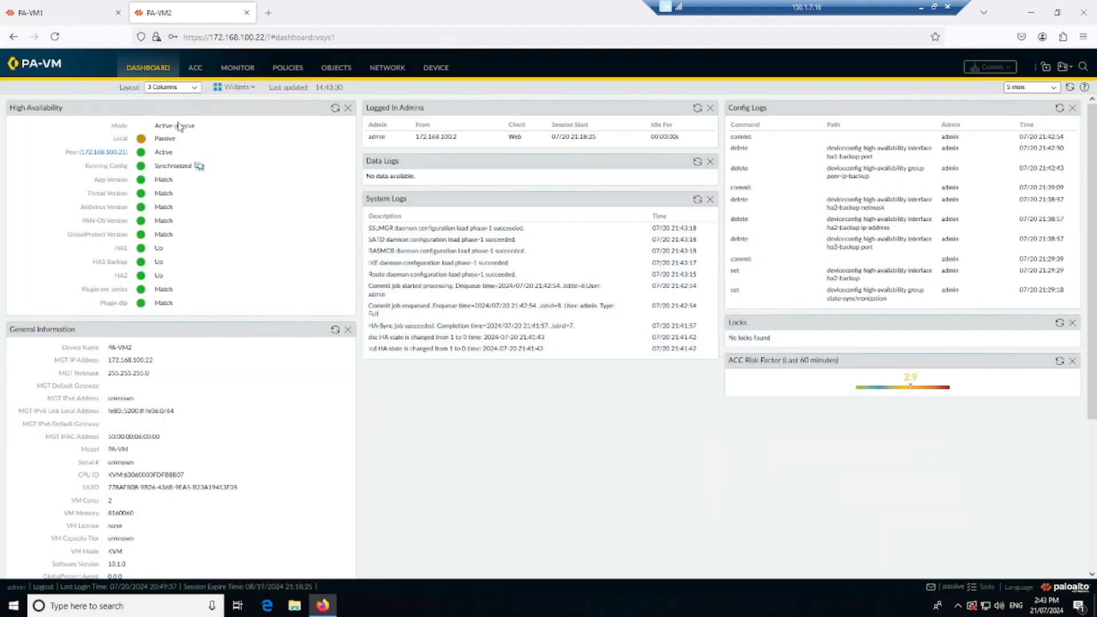
pyautogui.click(61, 8)
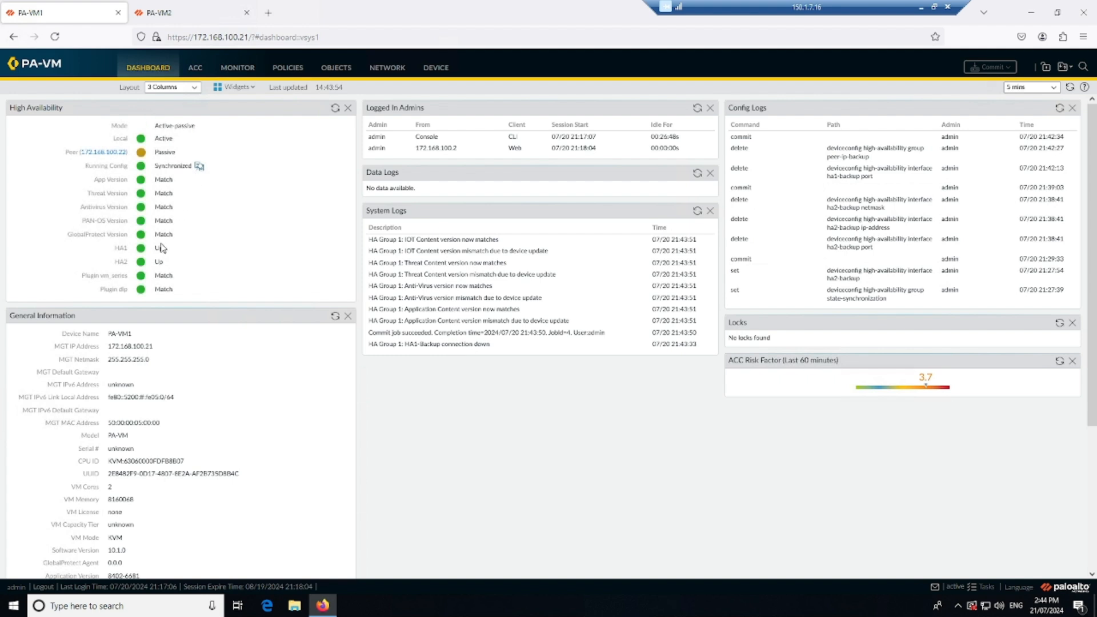
# Compare the HA1 and HA2 link status on the PA-VM1 and PA-VM2 dashboards.
pyautogui.moveTo(109, 251); pyautogui.dragTo(129, 261)
pyautogui.click(132, 265)
pyautogui.click(184, 17)
pyautogui.moveTo(115, 248); pyautogui.dragTo(133, 265)
pyautogui.click(208, 268)
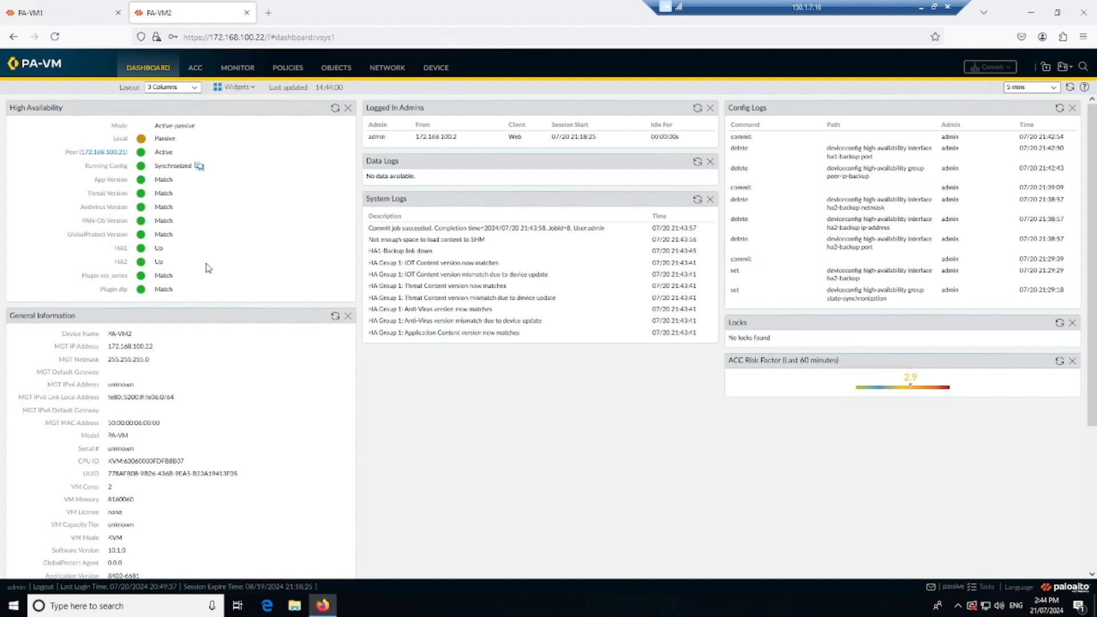
# Suspend PA-VM1 for high availability and refresh the High Availability status on PA-VM2's dashboard.
pyautogui.click(66, 12)
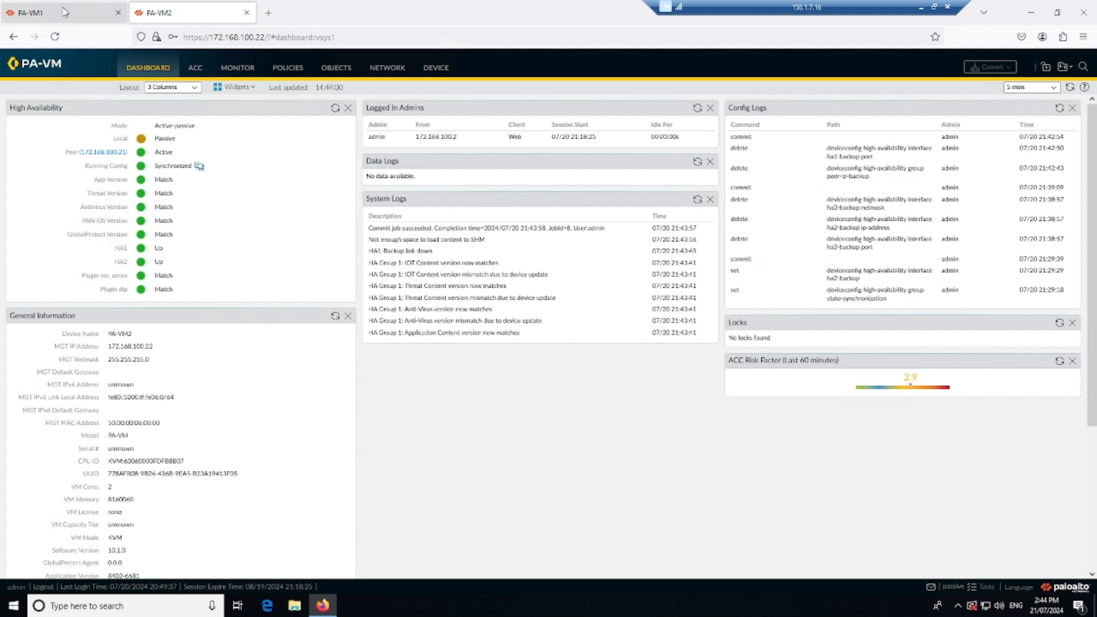
pyautogui.click(436, 70)
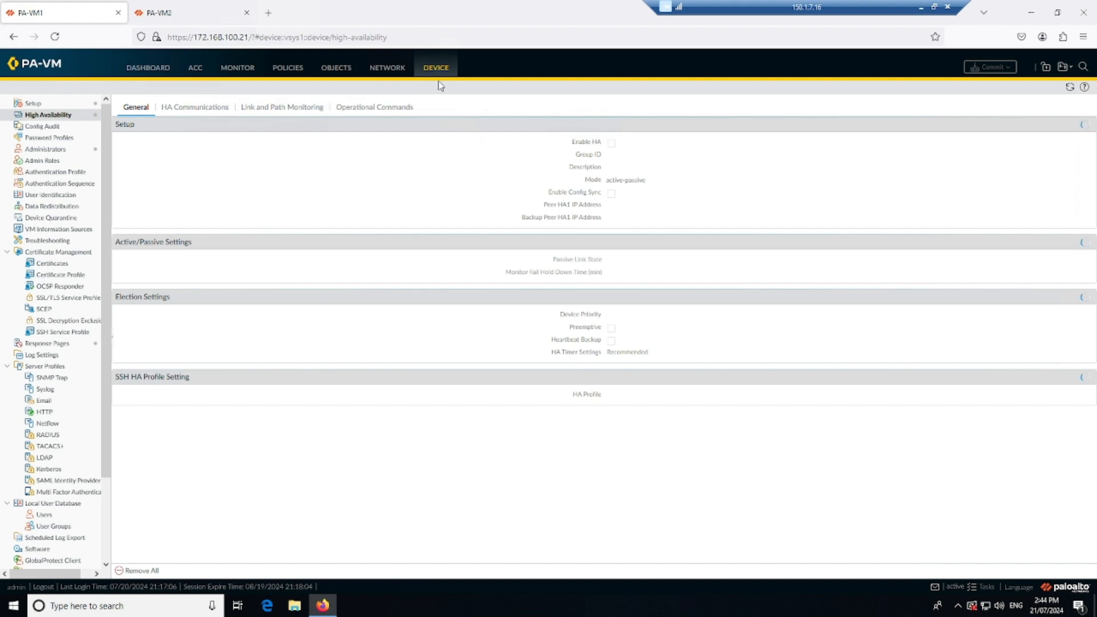
pyautogui.click(385, 108)
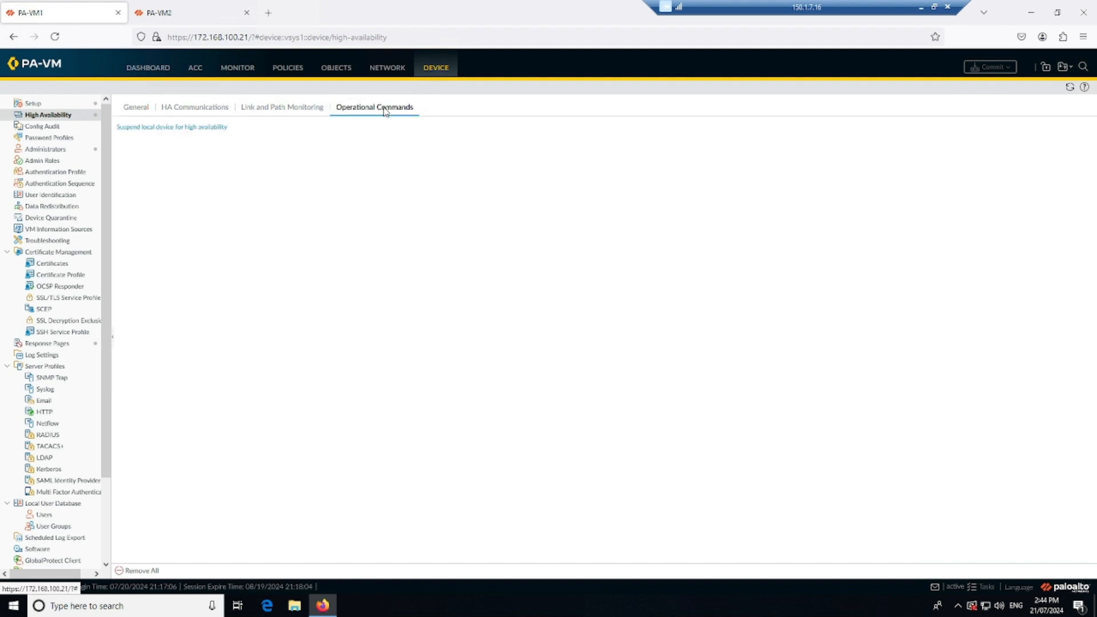
pyautogui.click(159, 127)
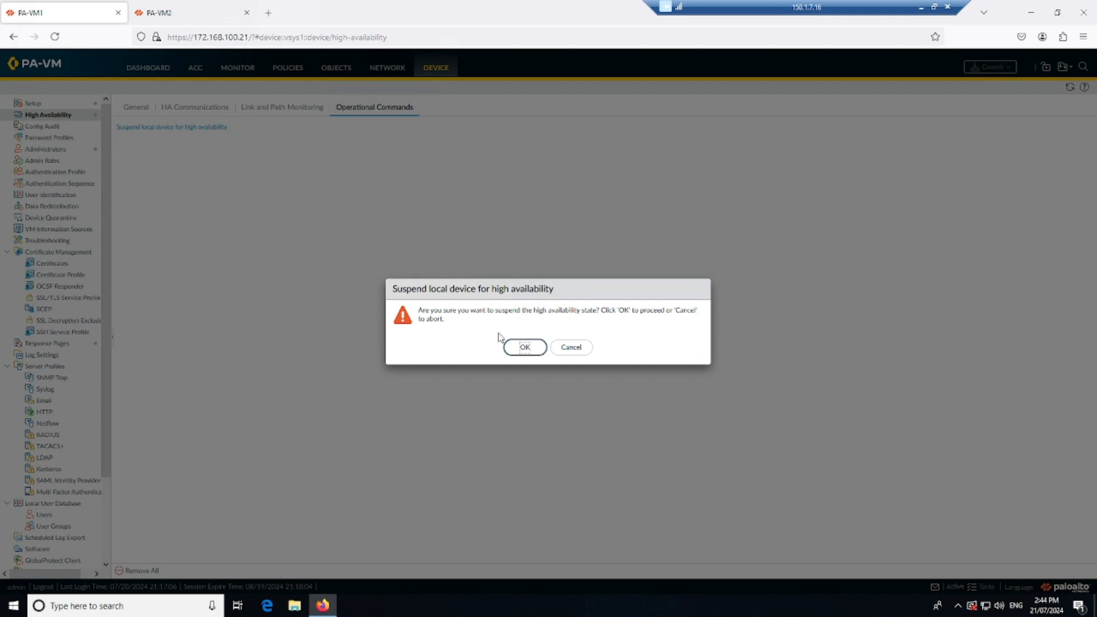
pyautogui.click(524, 347)
pyautogui.click(171, 12)
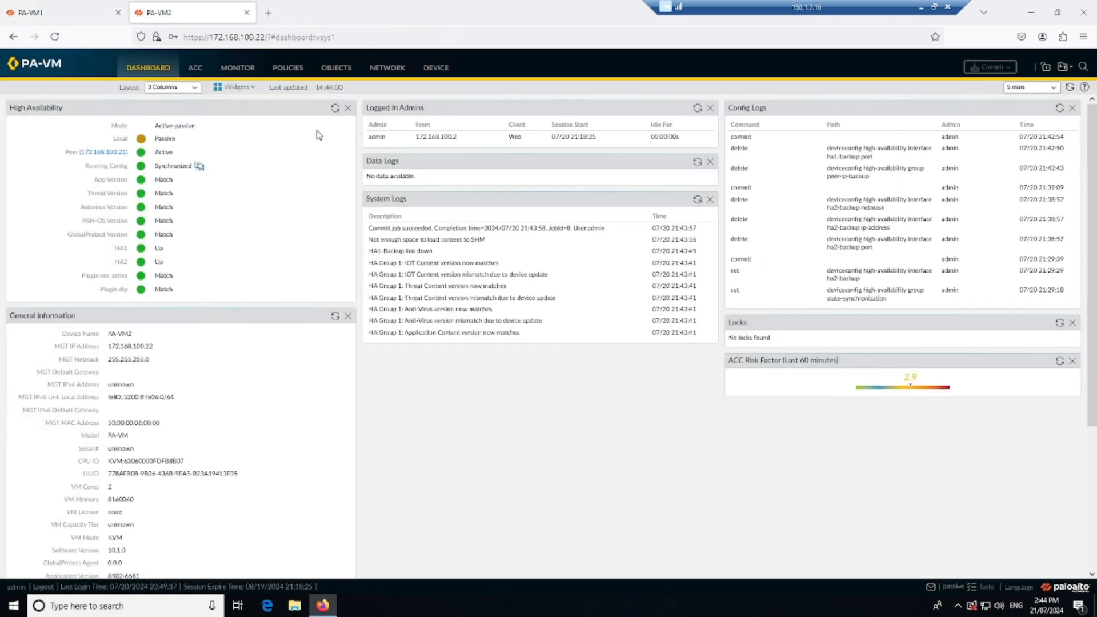
pyautogui.click(334, 108)
# Make PA-VM1 functional for high availability and suspend it again.
pyautogui.hotkey('ctrl', 'Tab')
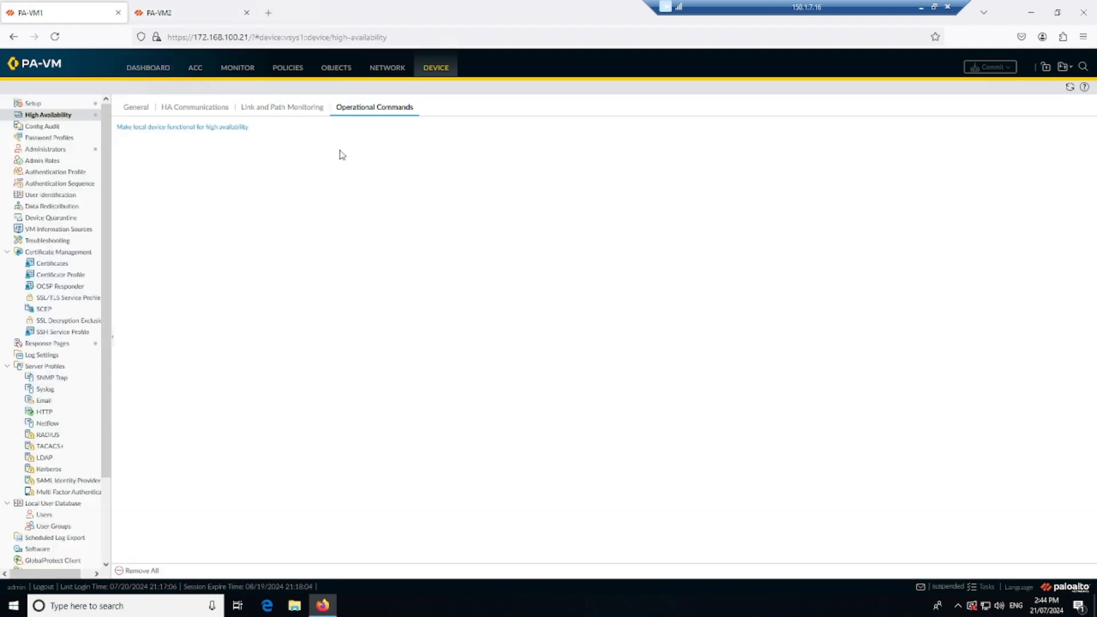
pyautogui.click(191, 132)
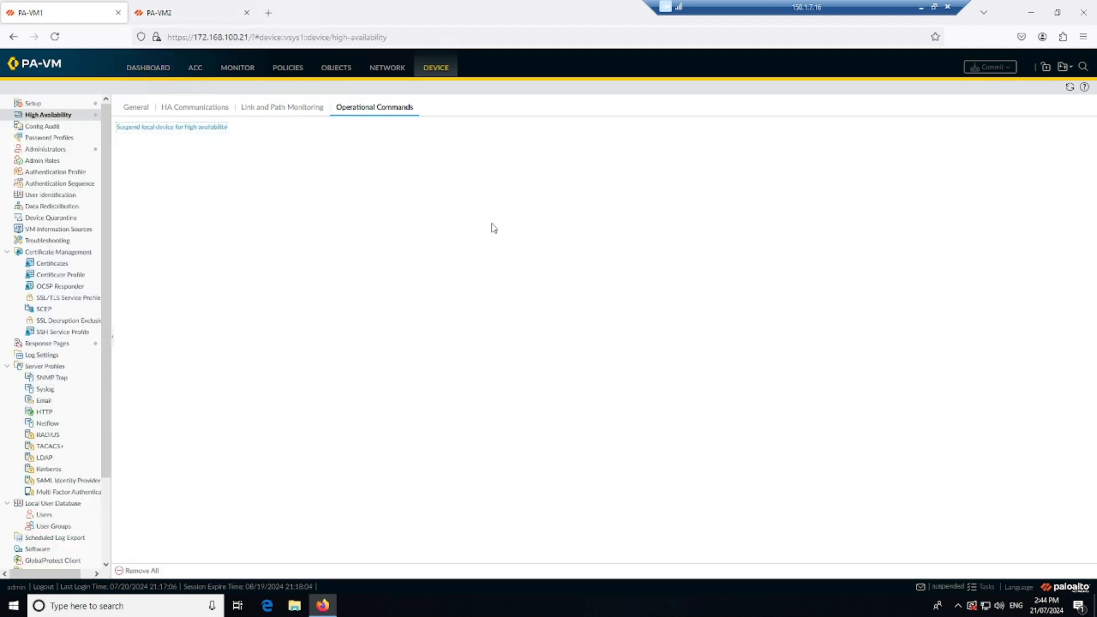
pyautogui.click(161, 127)
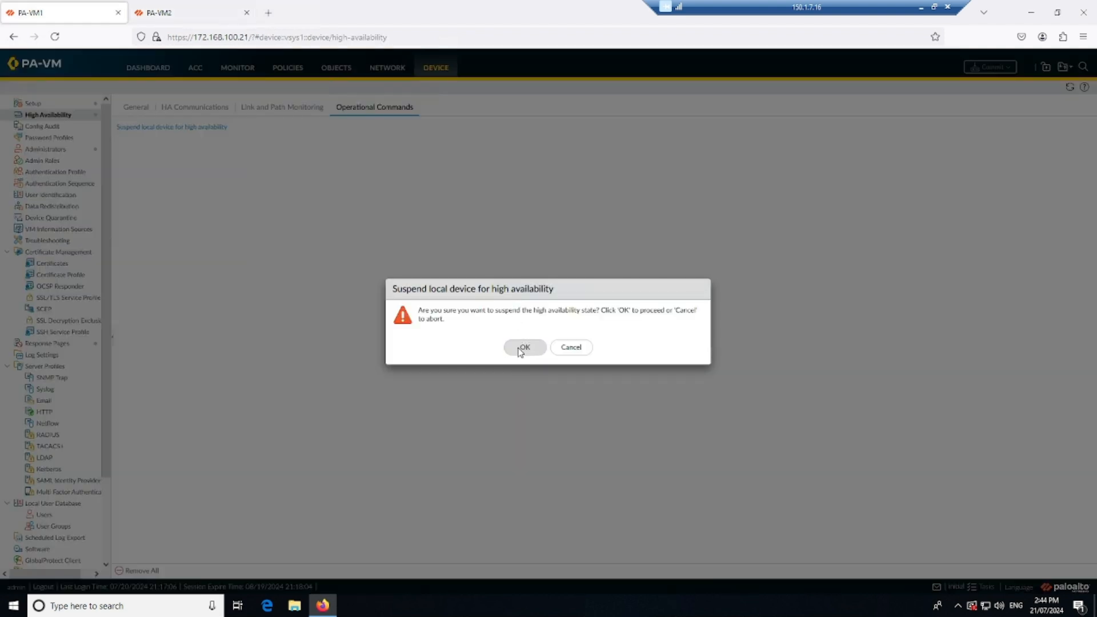
pyautogui.click(522, 346)
# Check the local and peer HA states on both firewalls' dashboards, refreshing the High Availability status on PA-VM1.
pyautogui.click(150, 69)
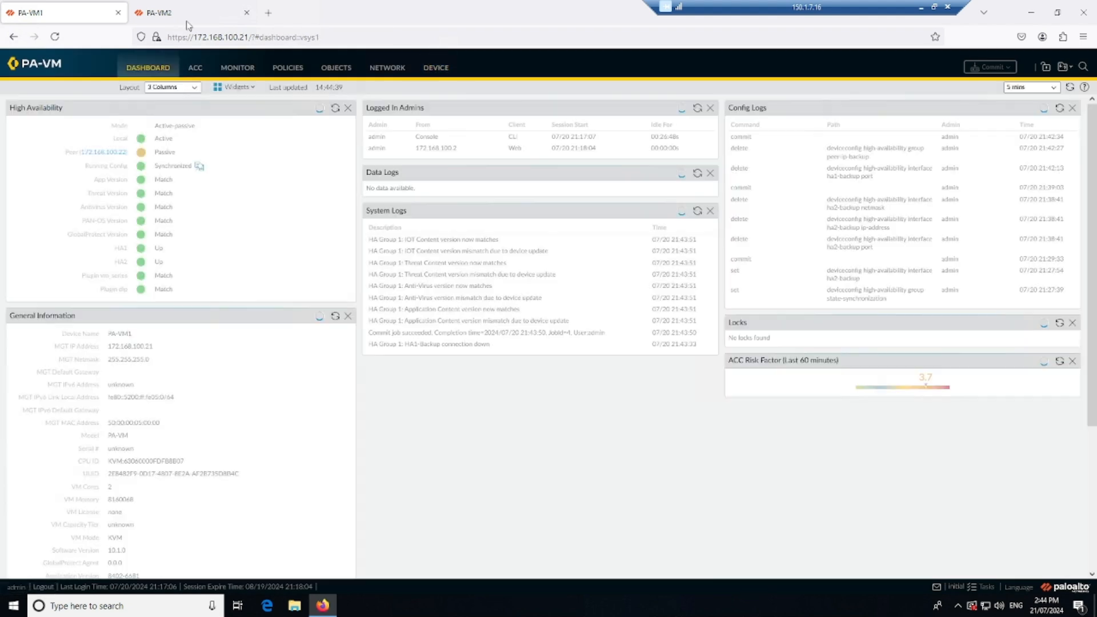
pyautogui.click(192, 14)
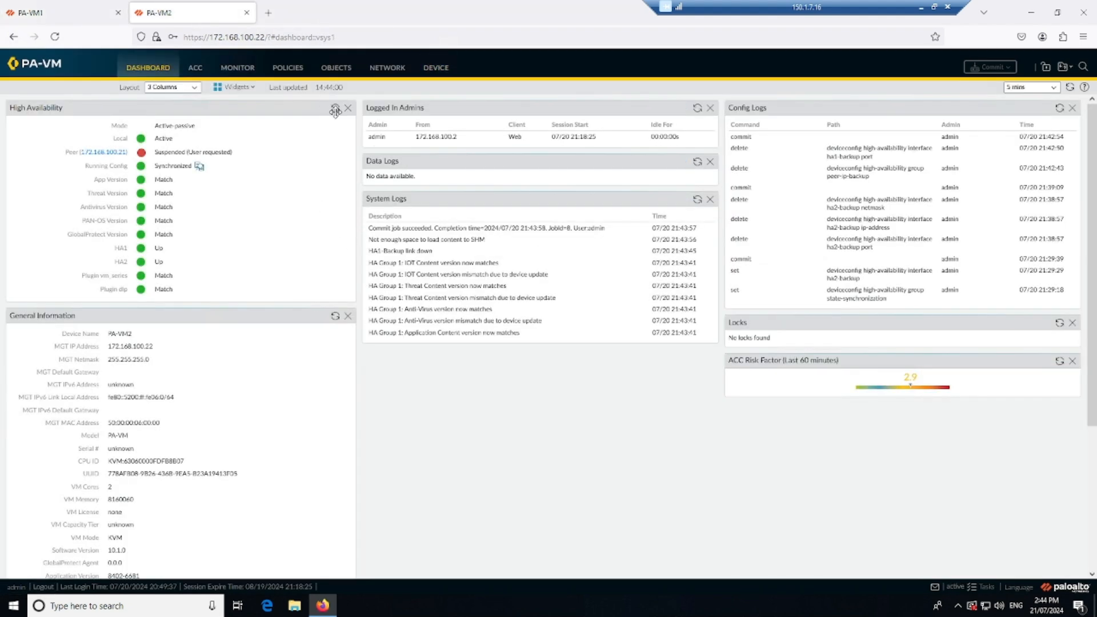
pyautogui.click(54, 13)
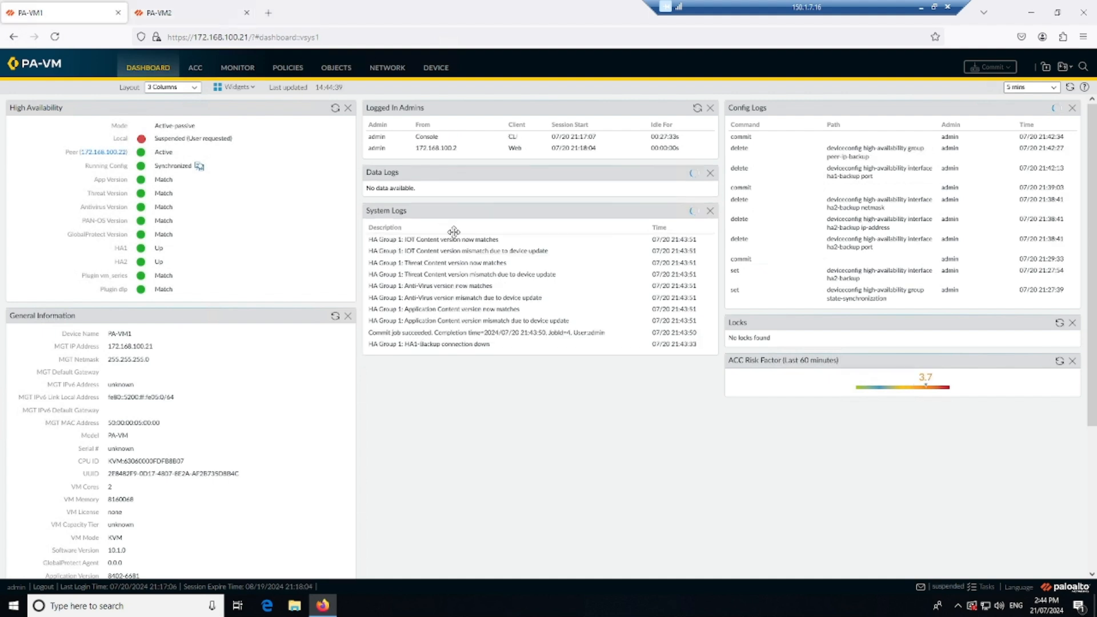
pyautogui.click(335, 108)
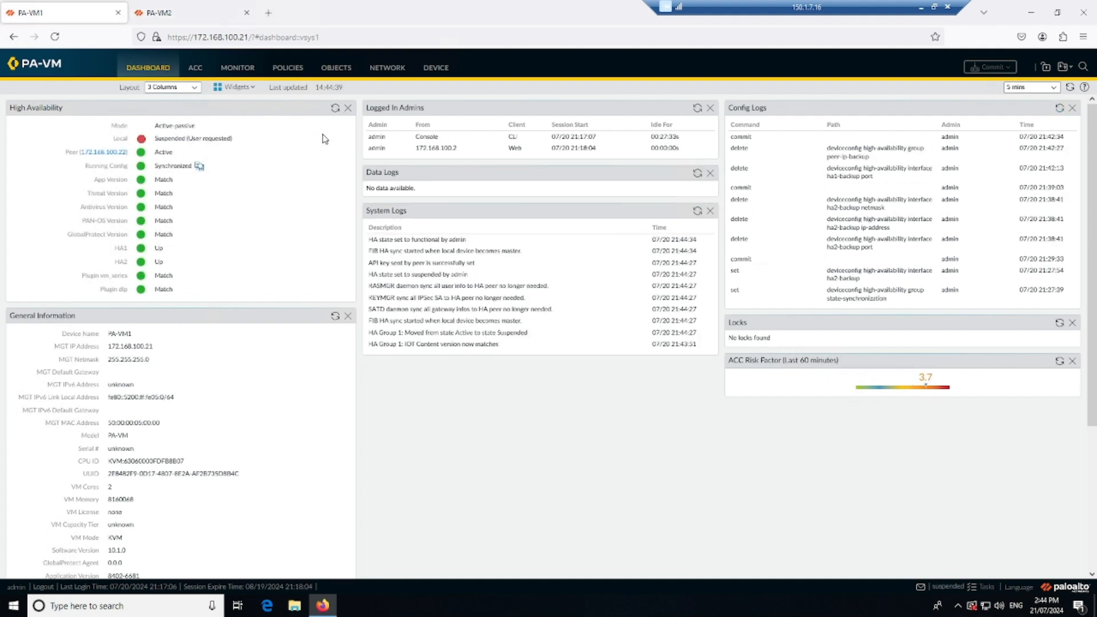
# Make PA-VM1 functional for high availability again and check its HA state on the dashboard.
pyautogui.click(436, 68)
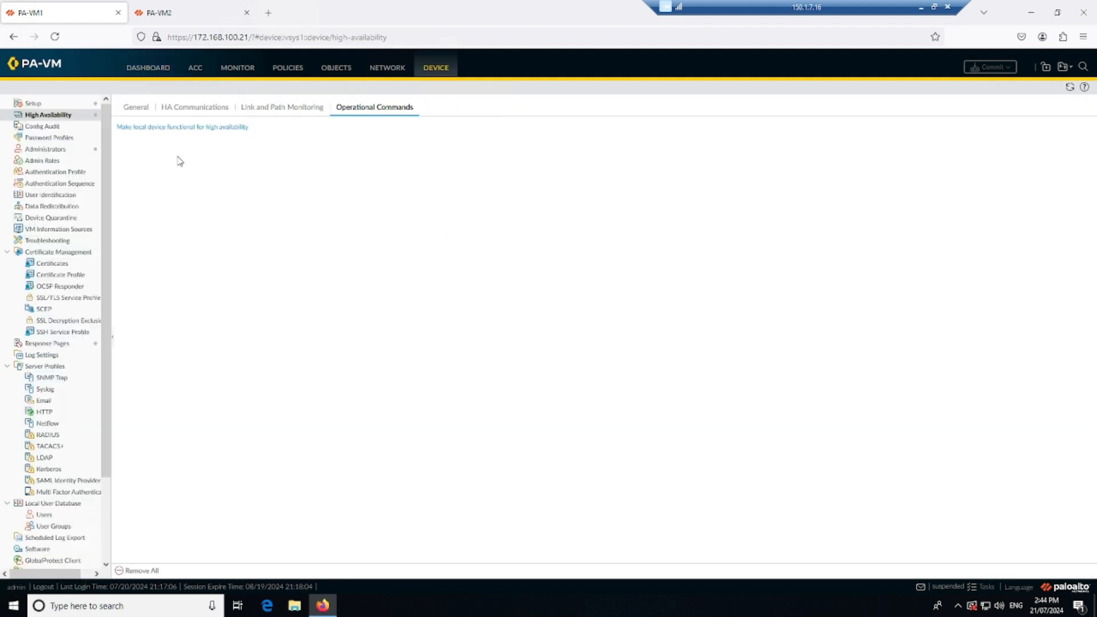
pyautogui.click(167, 131)
pyautogui.click(149, 68)
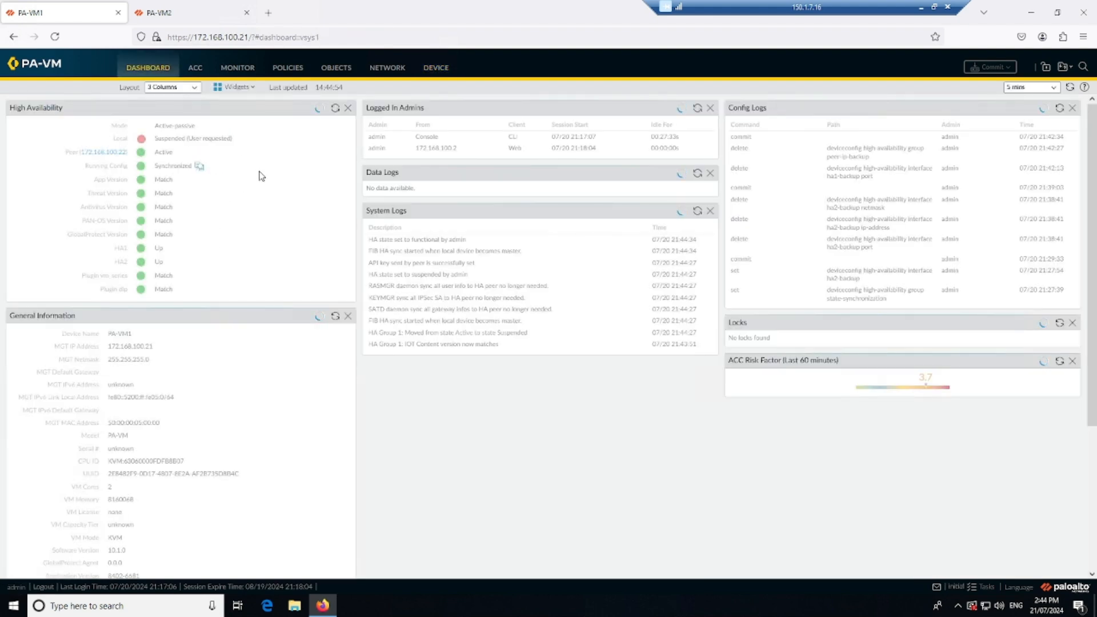
pyautogui.click(207, 10)
pyautogui.click(57, 13)
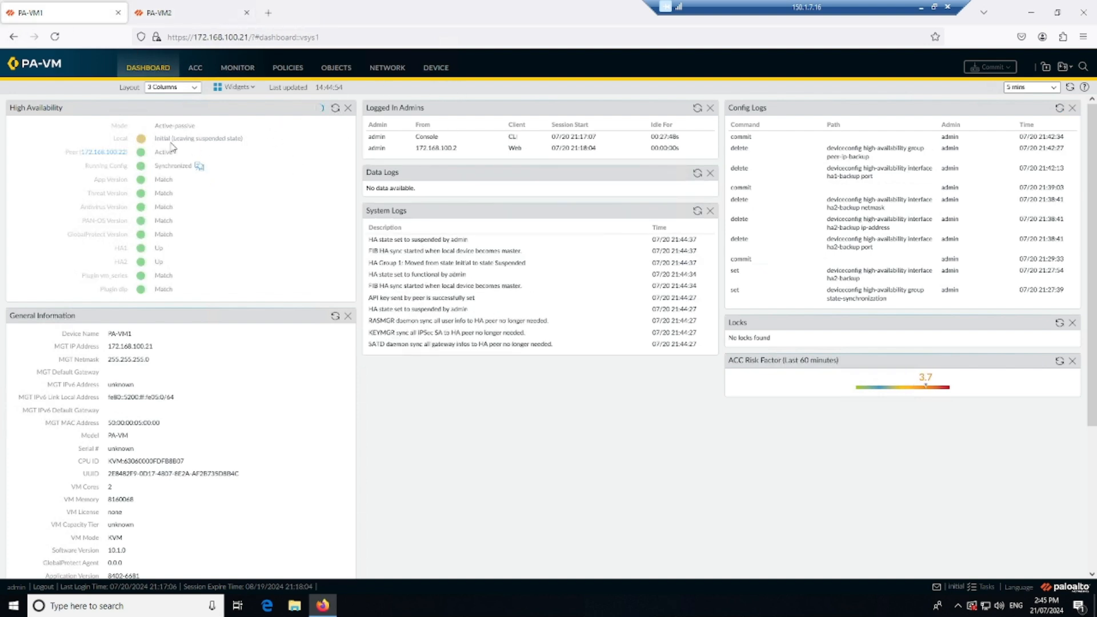
# Suspend PA-VM2 for high availability and refresh the High Availability status on PA-VM1's dashboard.
pyautogui.click(204, 12)
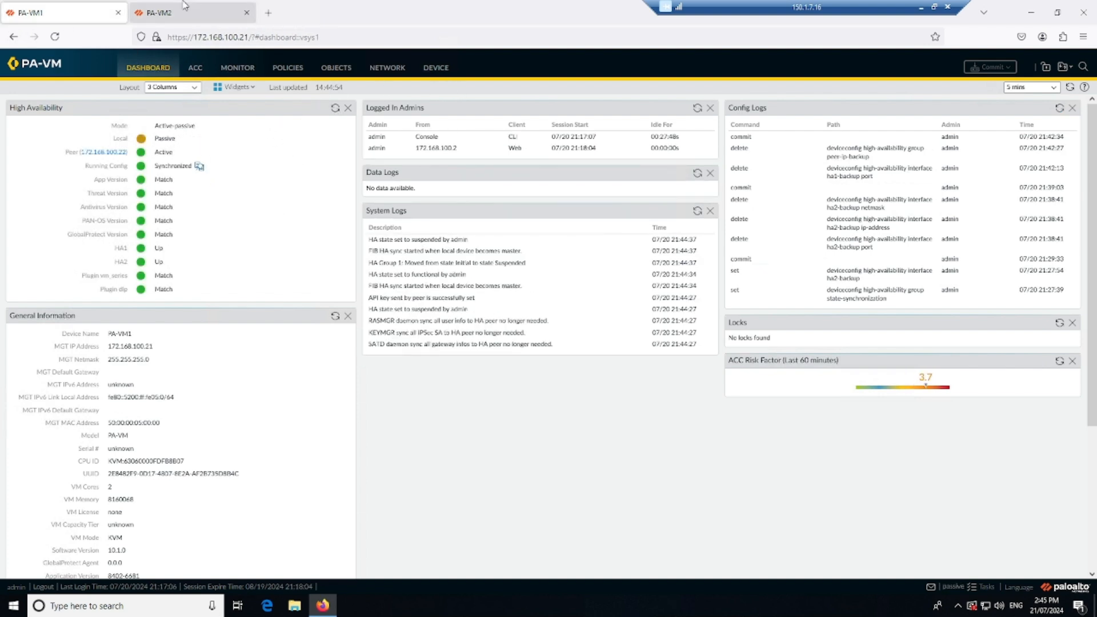
pyautogui.click(442, 73)
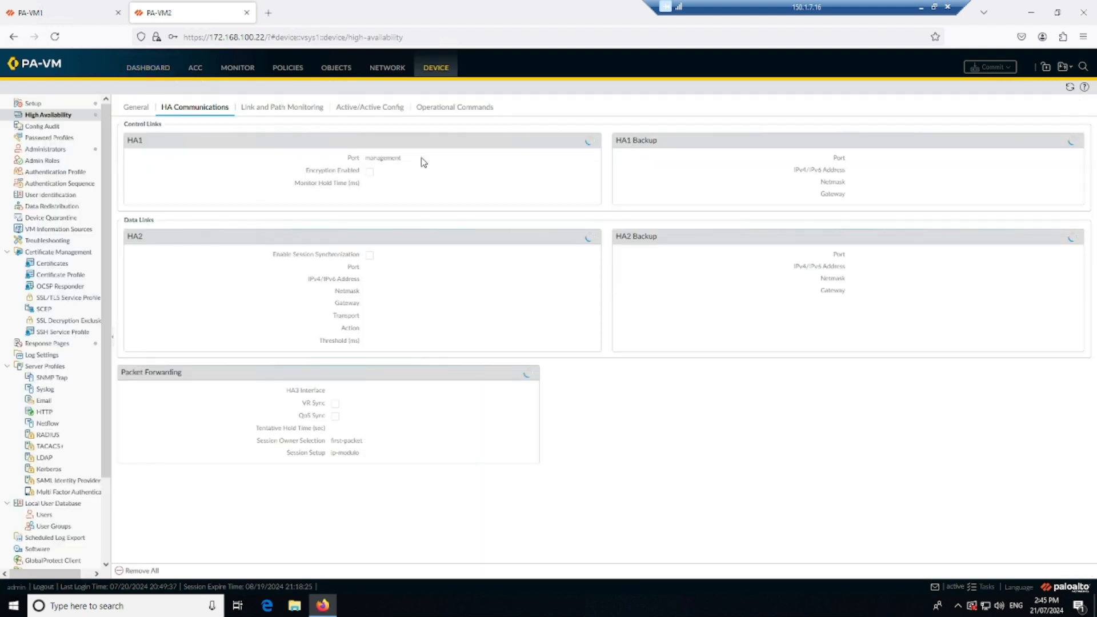
pyautogui.click(451, 109)
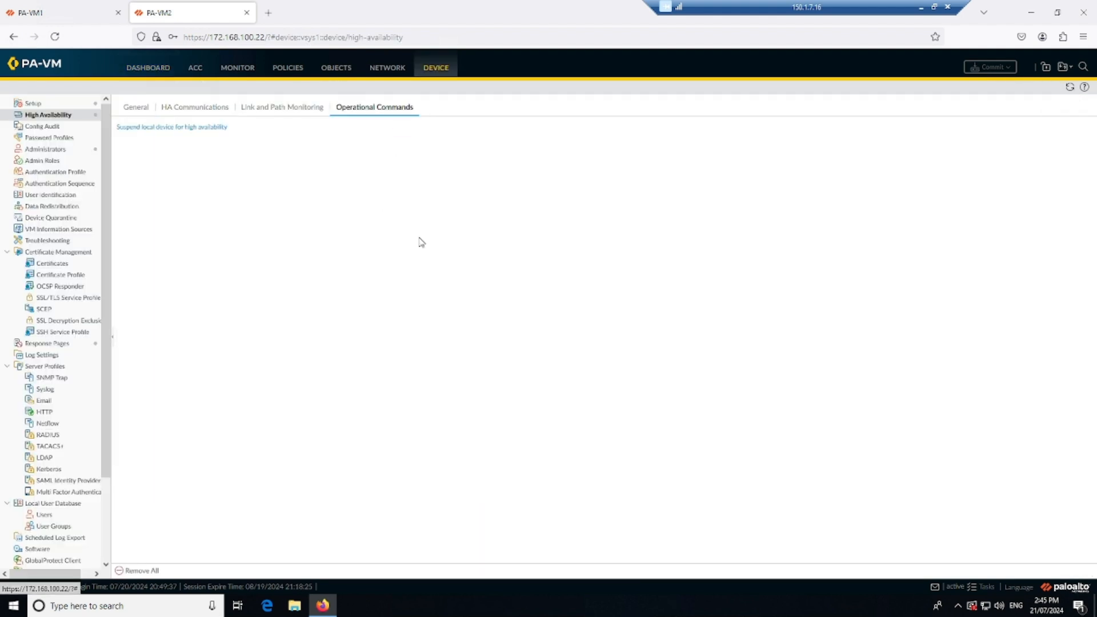
pyautogui.click(185, 127)
pyautogui.click(517, 347)
pyautogui.click(51, 13)
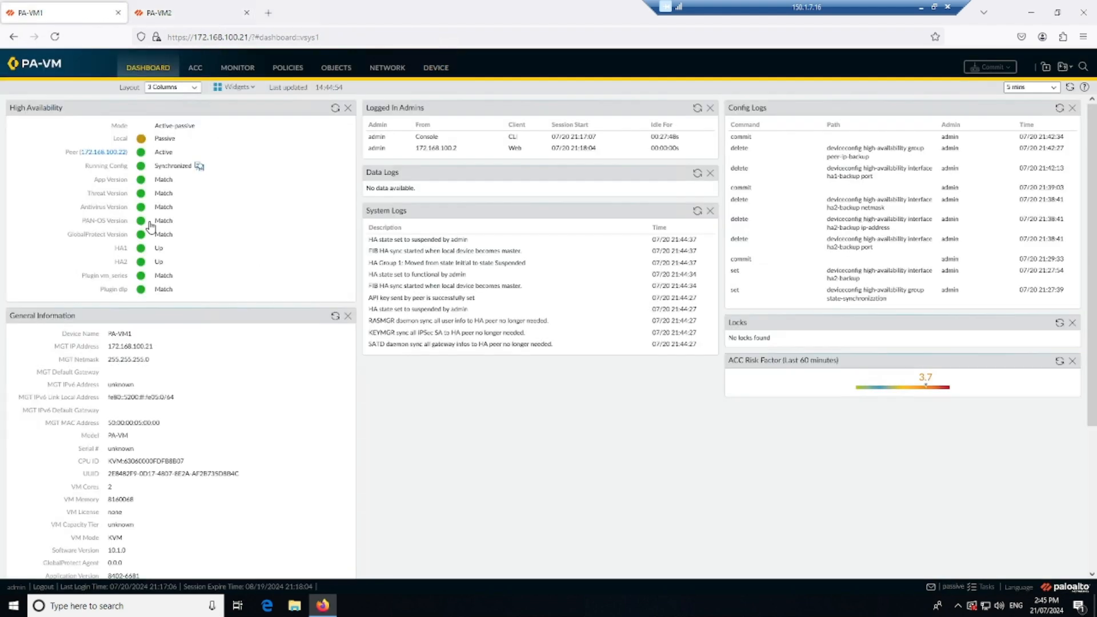
pyautogui.click(336, 108)
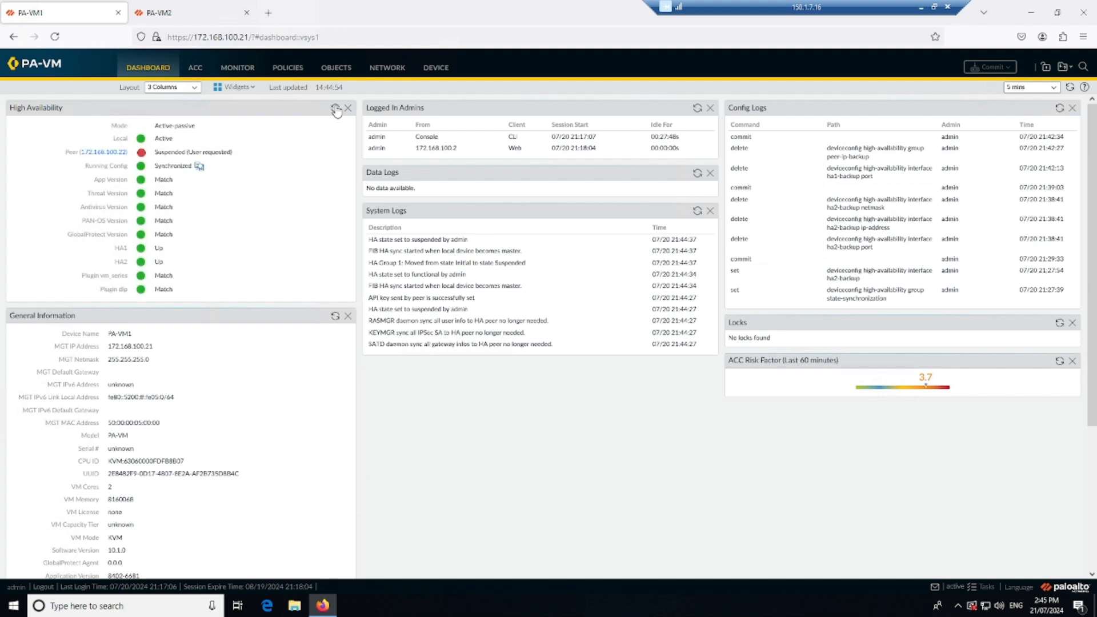
# Make PA-VM2 functional for high availability and check the HA states on both firewalls' dashboards.
pyautogui.click(189, 12)
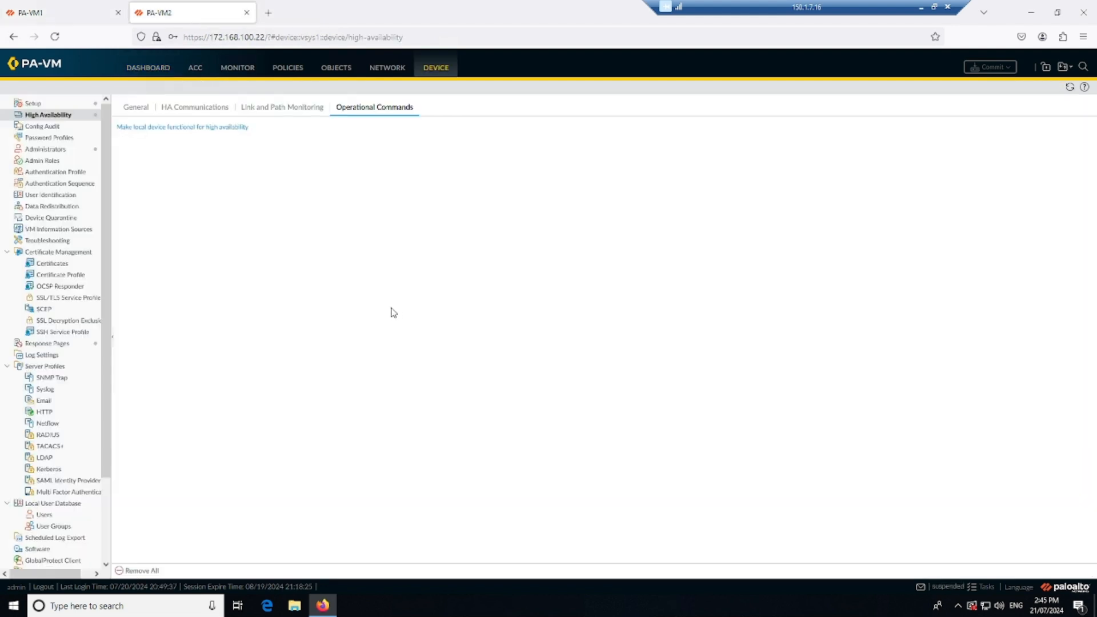
pyautogui.click(174, 126)
pyautogui.click(52, 11)
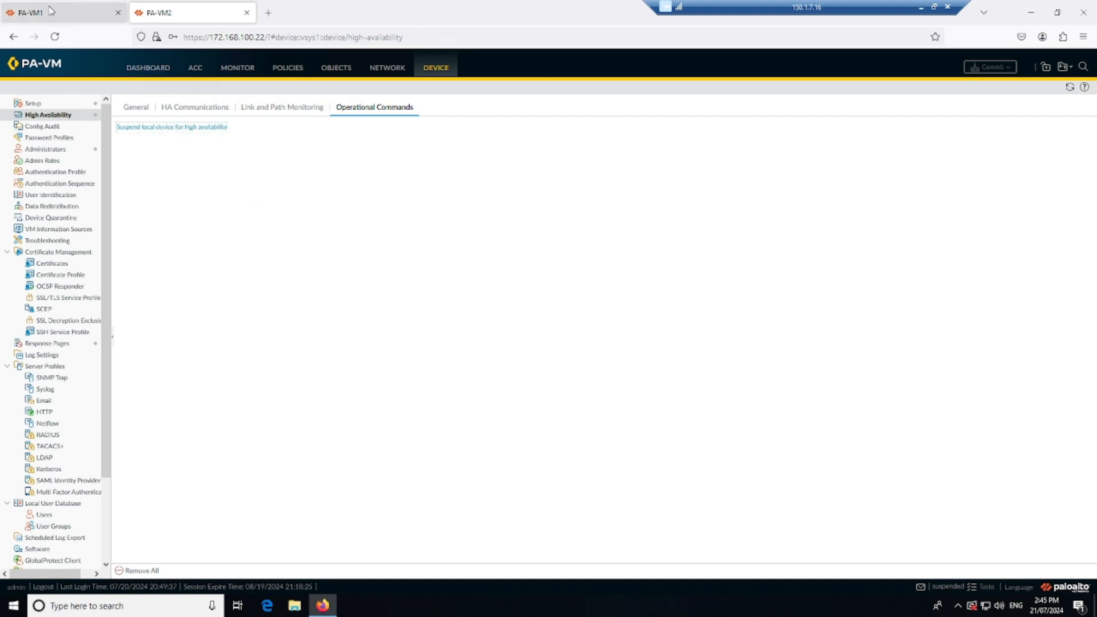
pyautogui.click(334, 109)
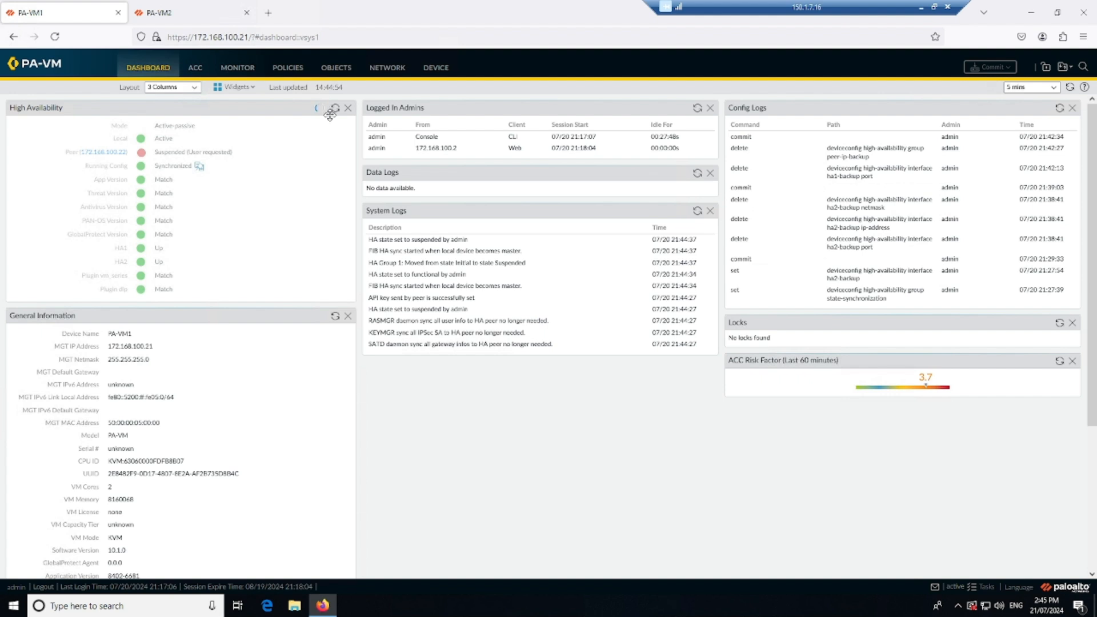
pyautogui.click(187, 14)
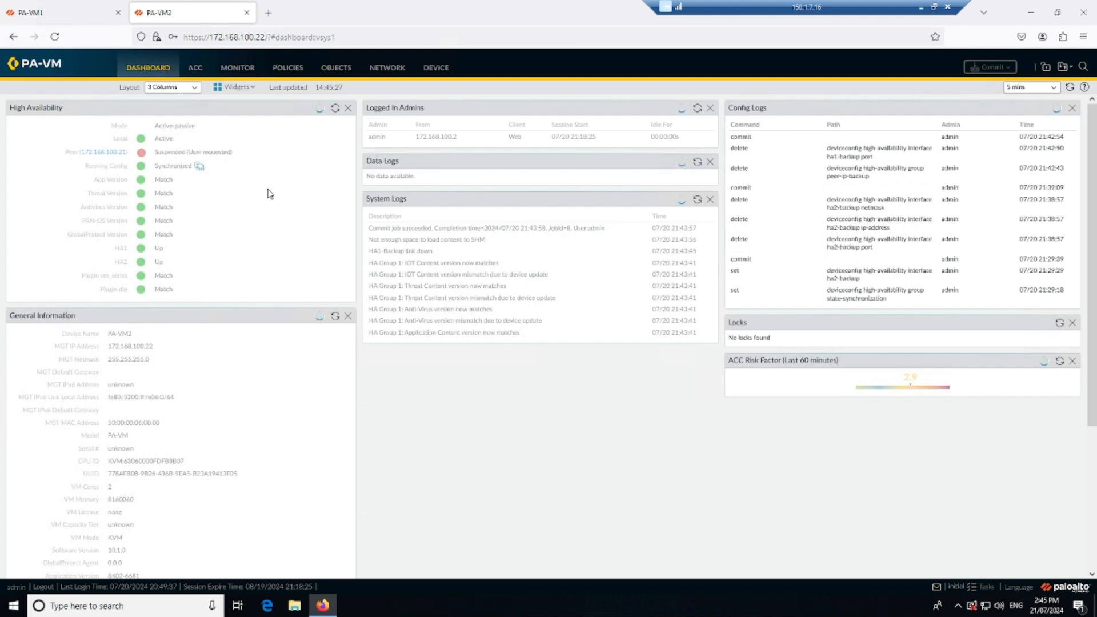
pyautogui.hotkey('ctrl', 'Tab')
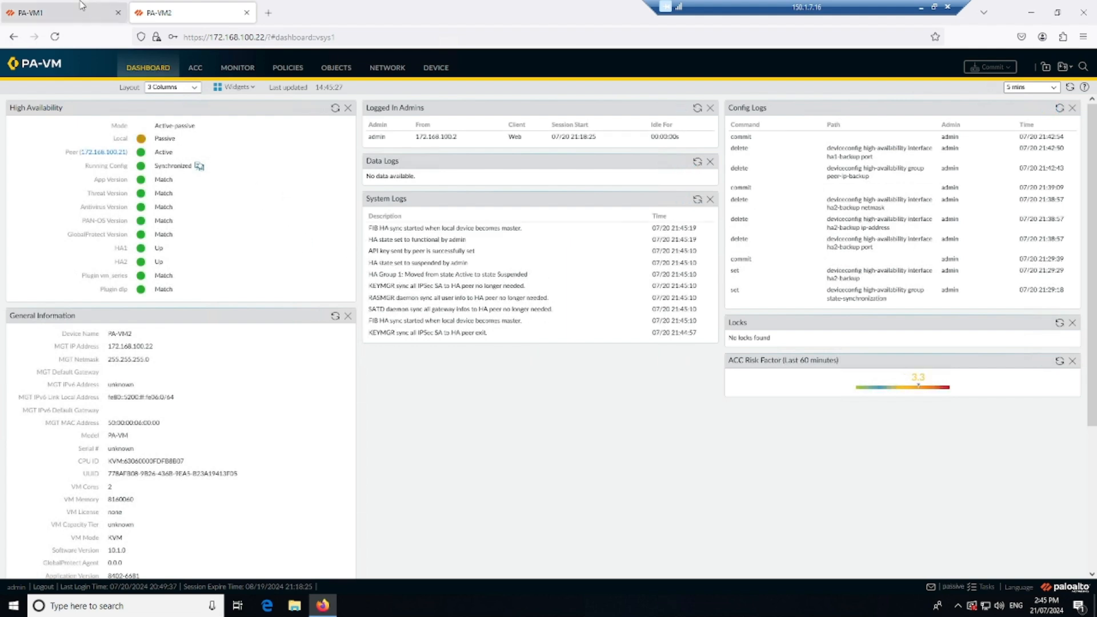
pyautogui.click(335, 108)
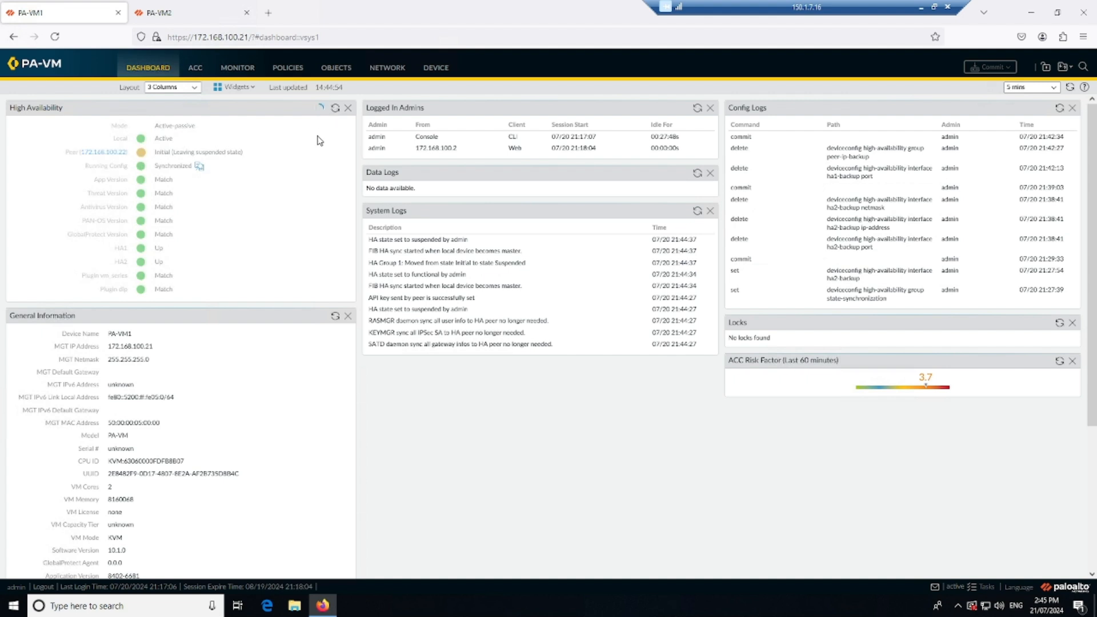